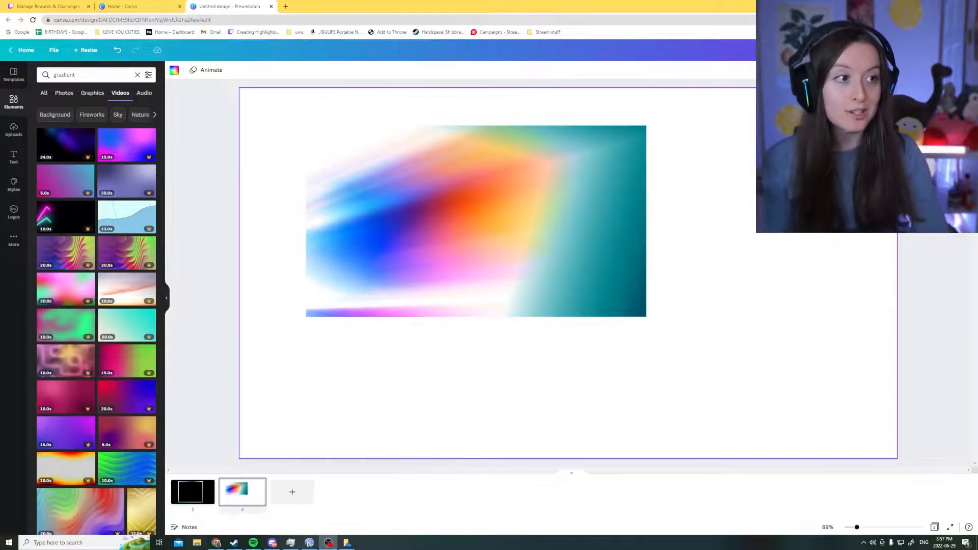
Step: Preview the multicoloured gradient video on page 2, then pause it
click(466, 225)
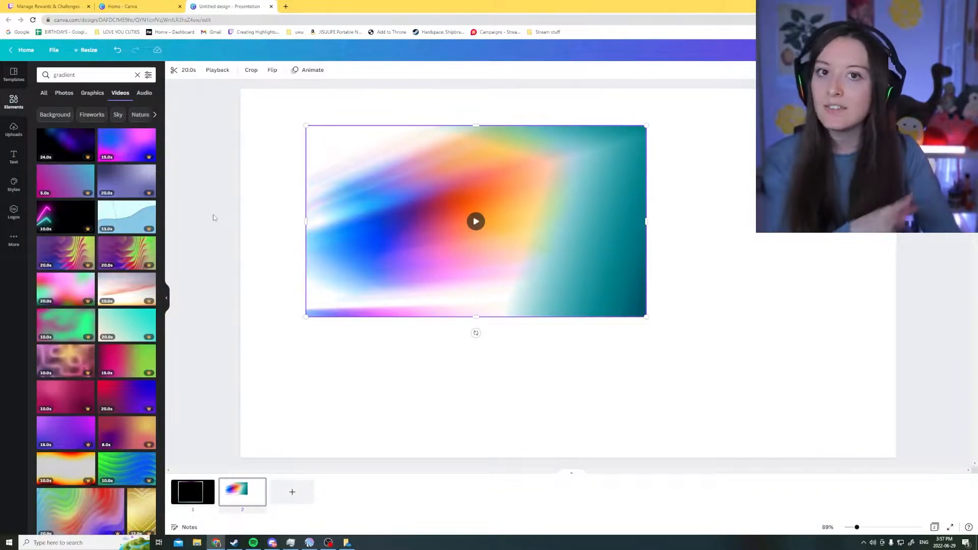
click(474, 221)
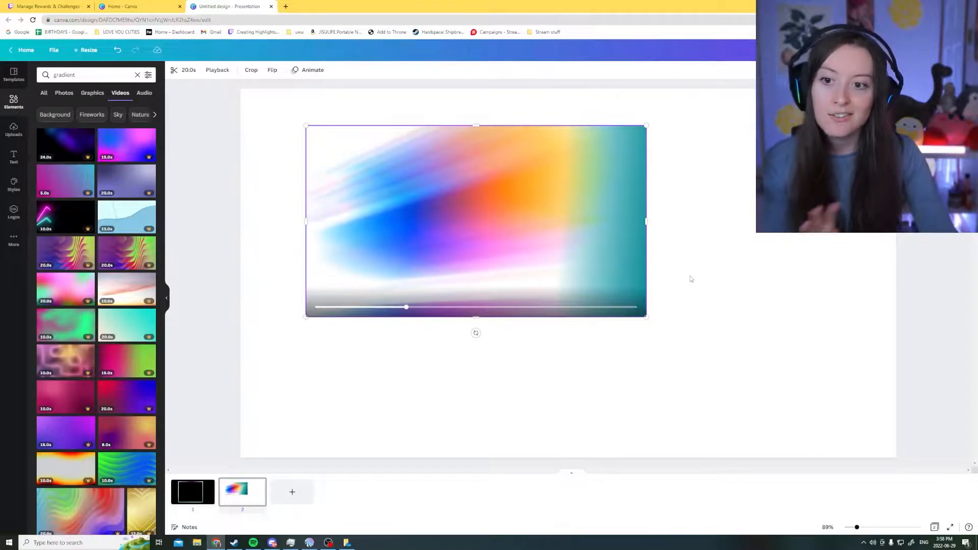
click(476, 221)
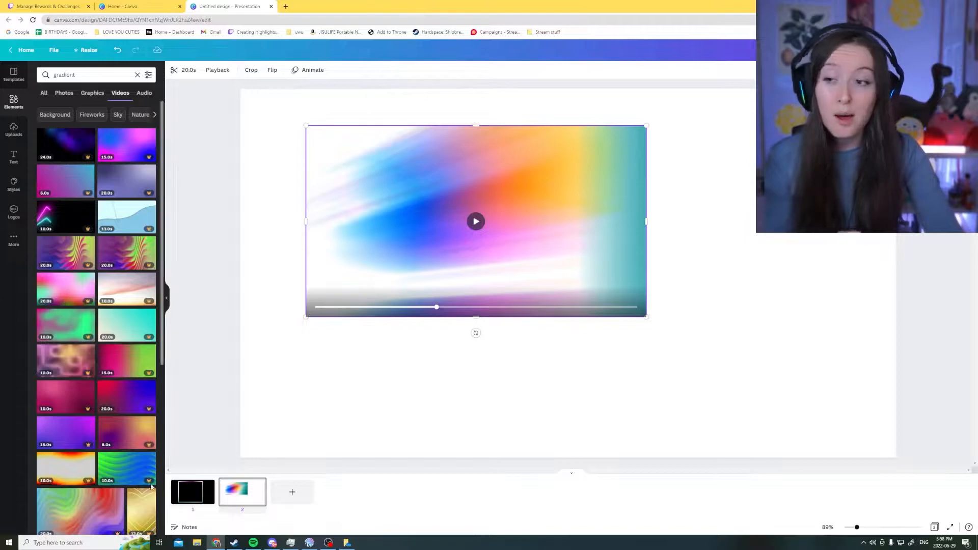
click(121, 317)
drag(309, 125, 637, 227)
drag(711, 353, 676, 222)
click(810, 214)
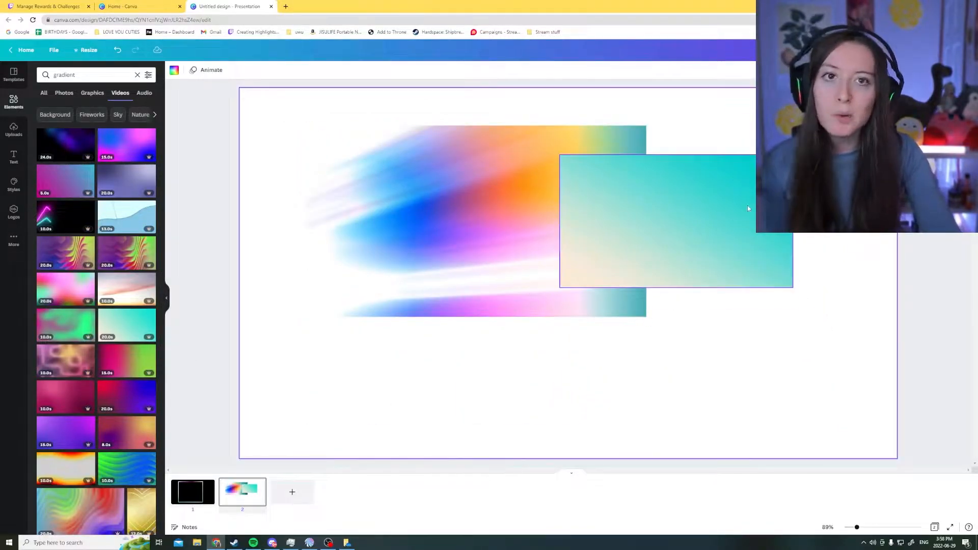
click(747, 206)
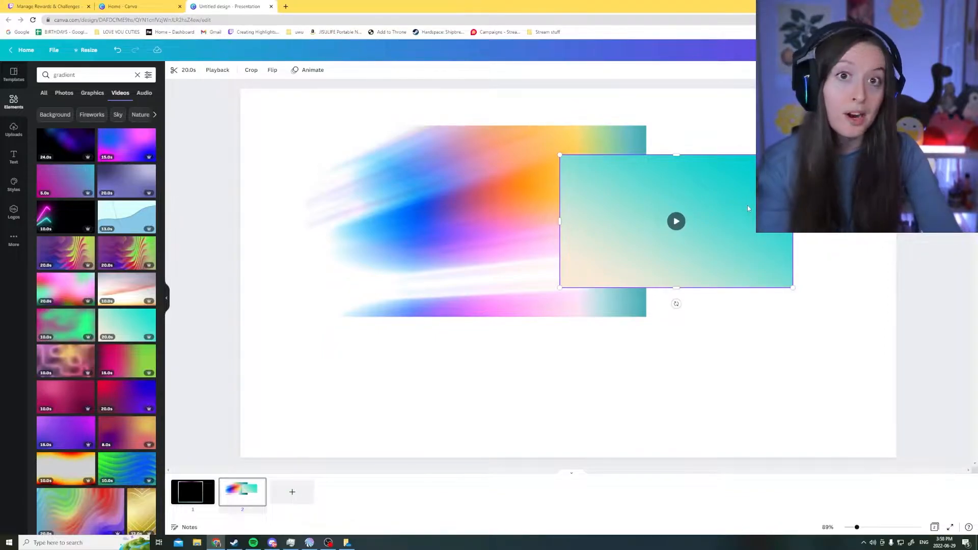
key(Delete)
Step: Set the multicoloured gradient video as the background of page 2
click(528, 183)
right_click(548, 192)
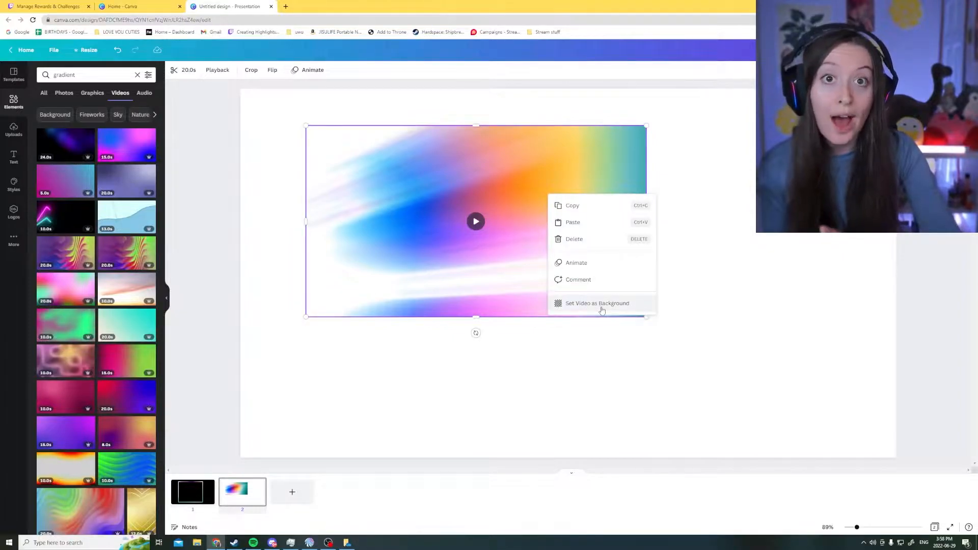
click(600, 305)
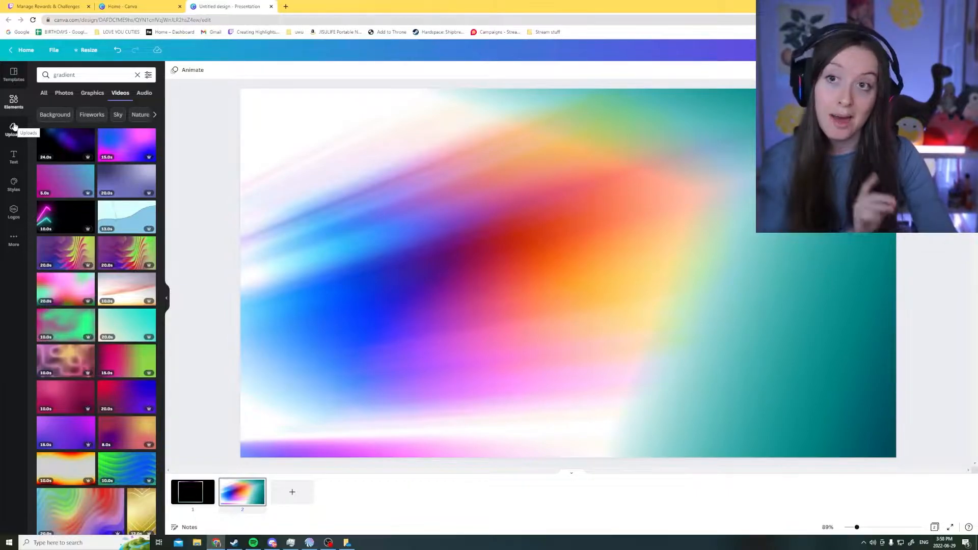
Step: Clear the gradient element search and add a plain square shape to page 2
click(14, 132)
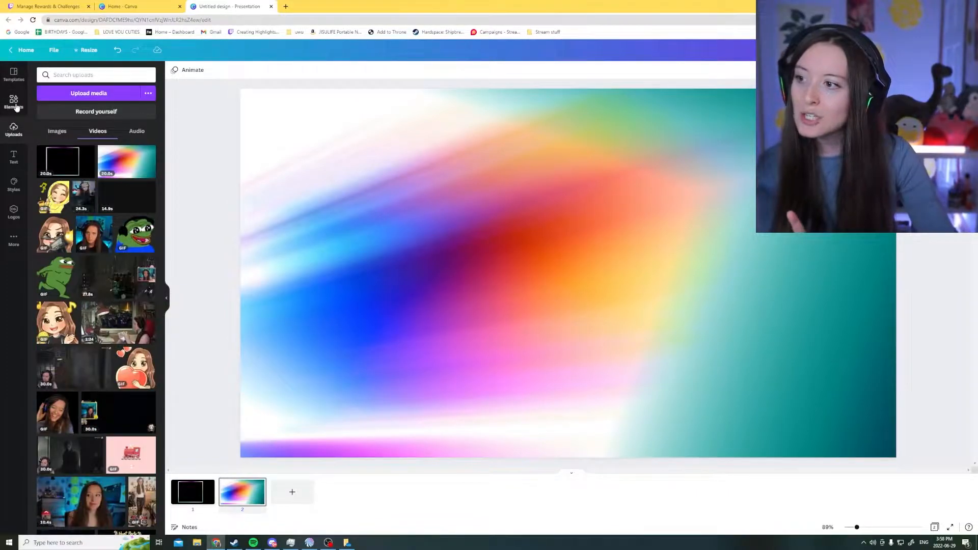
click(14, 104)
click(137, 75)
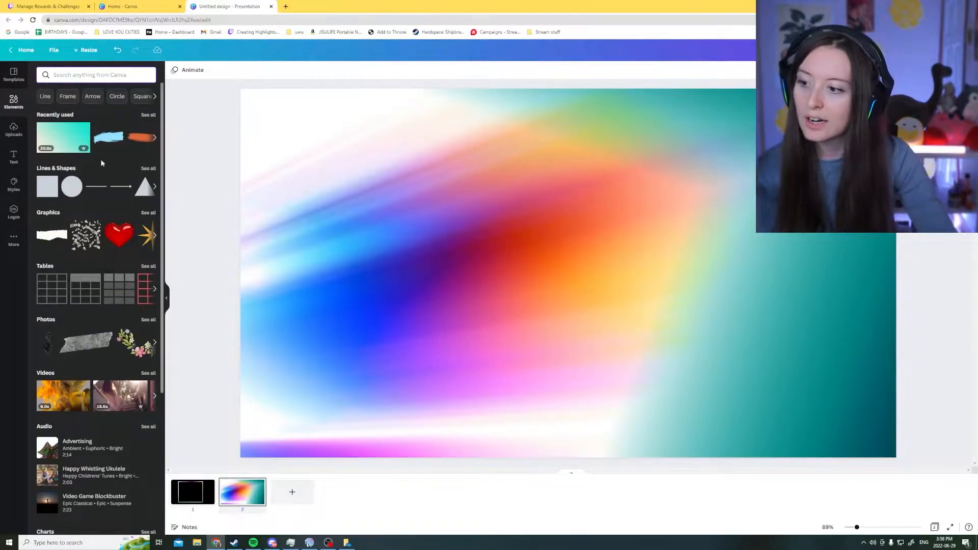
scroll(100, 173, down, 8)
scroll(98, 204, down, 3)
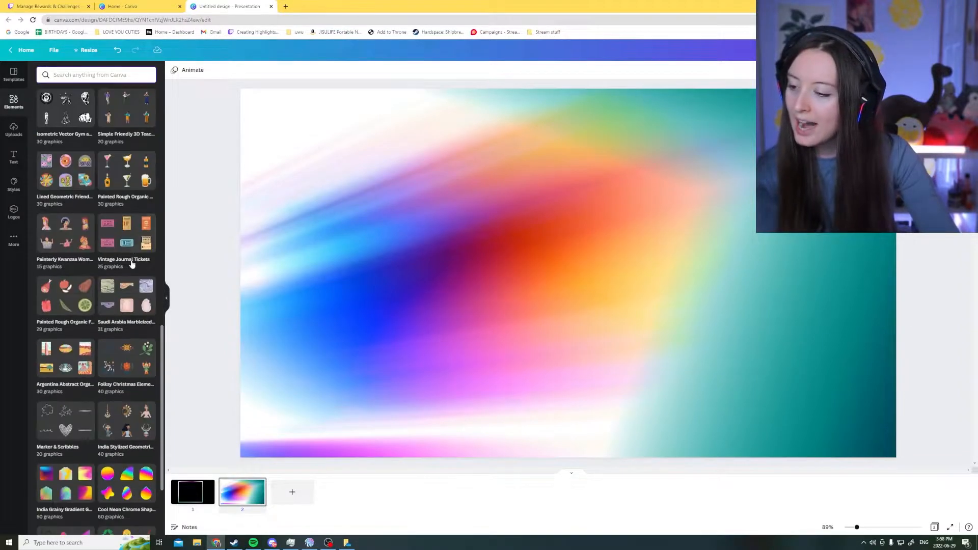
scroll(95, 254, up, 12)
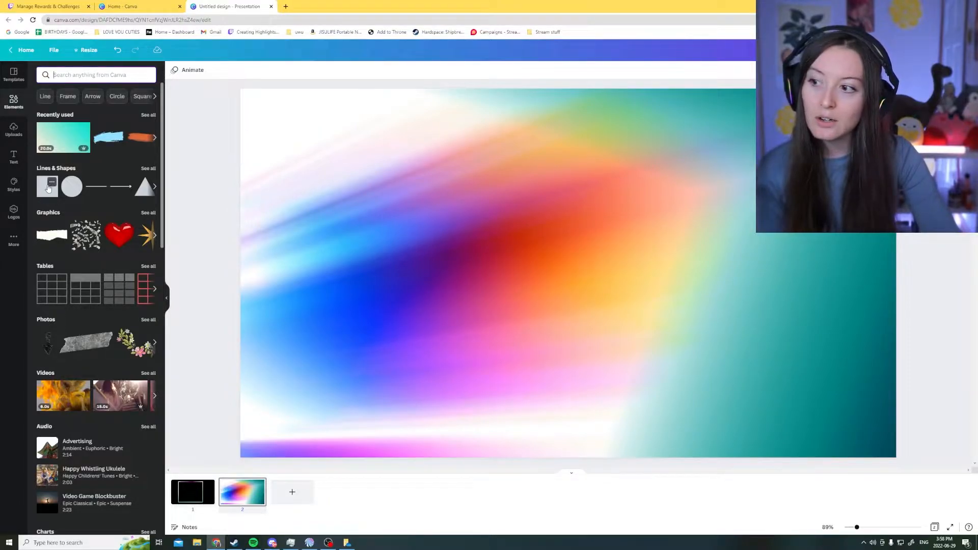
click(47, 189)
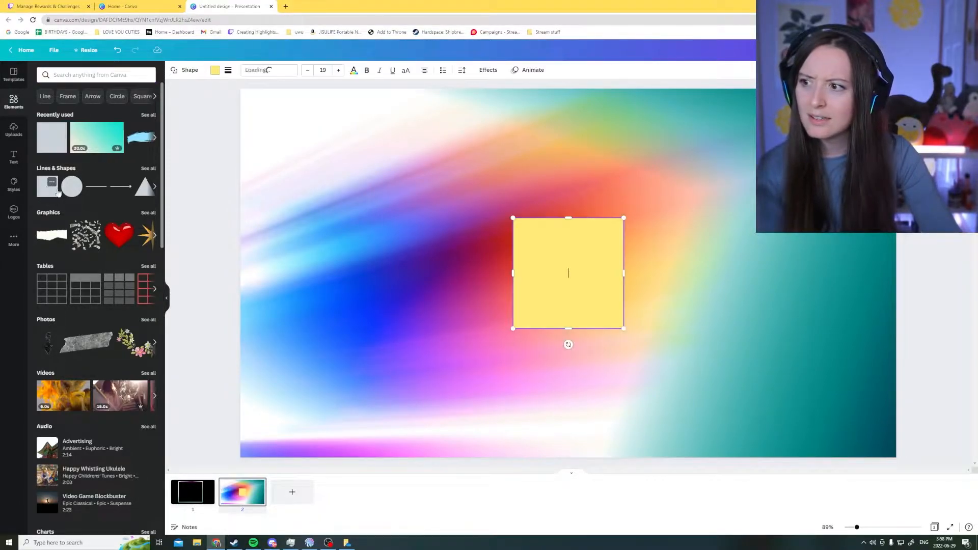
Step: Stretch the square into a rectangle about half the page wide and three quarters of its height, placed in the page's left half
drag(623, 329, 698, 374)
click(723, 341)
drag(606, 306, 513, 255)
drag(606, 246, 624, 339)
drag(421, 245, 345, 245)
drag(465, 239, 424, 215)
drag(582, 298, 626, 388)
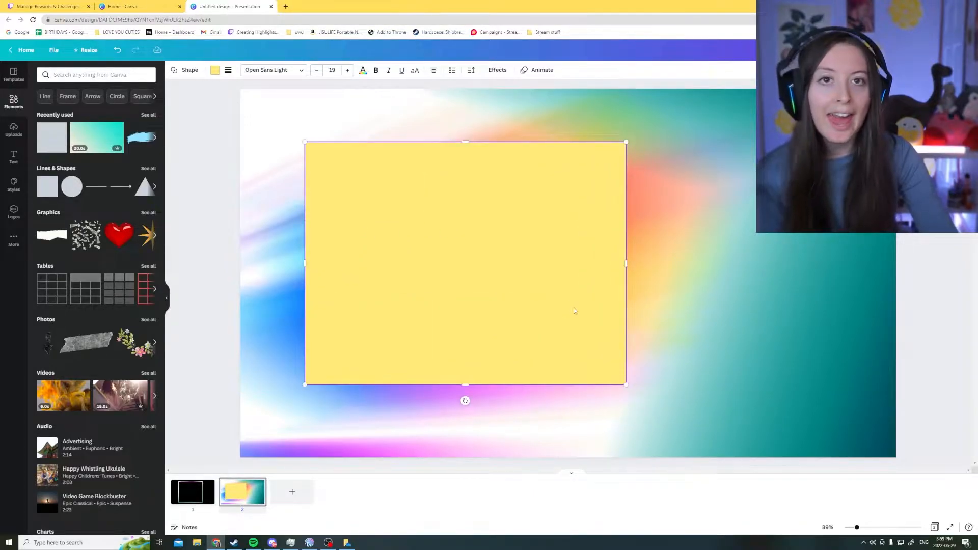
drag(565, 299, 558, 287)
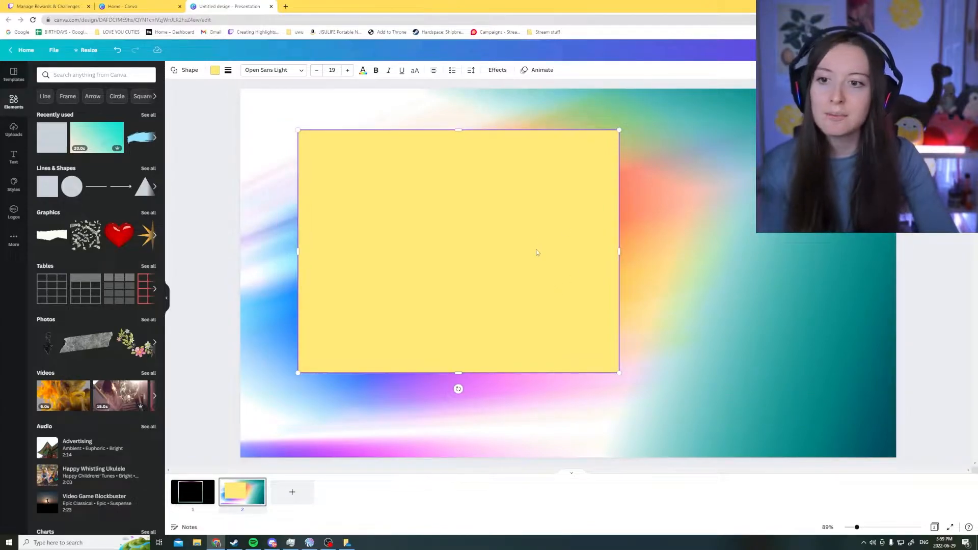
drag(621, 378, 633, 403)
mouse_move(580, 354)
mouse_down()
mouse_move(557, 333)
mouse_move(572, 337)
mouse_up()
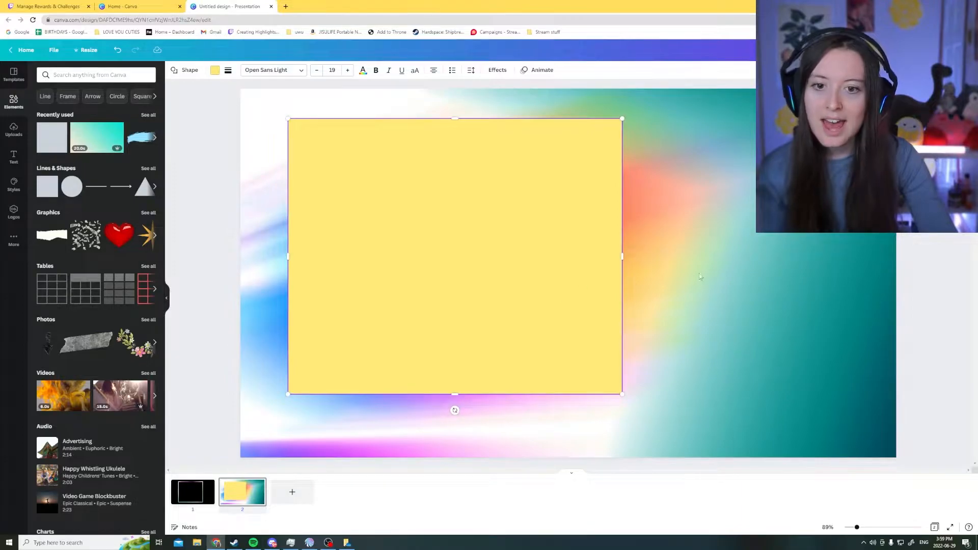
Step: Change the rectangle's fill to the greyish lavender from the brand colour palette
click(228, 71)
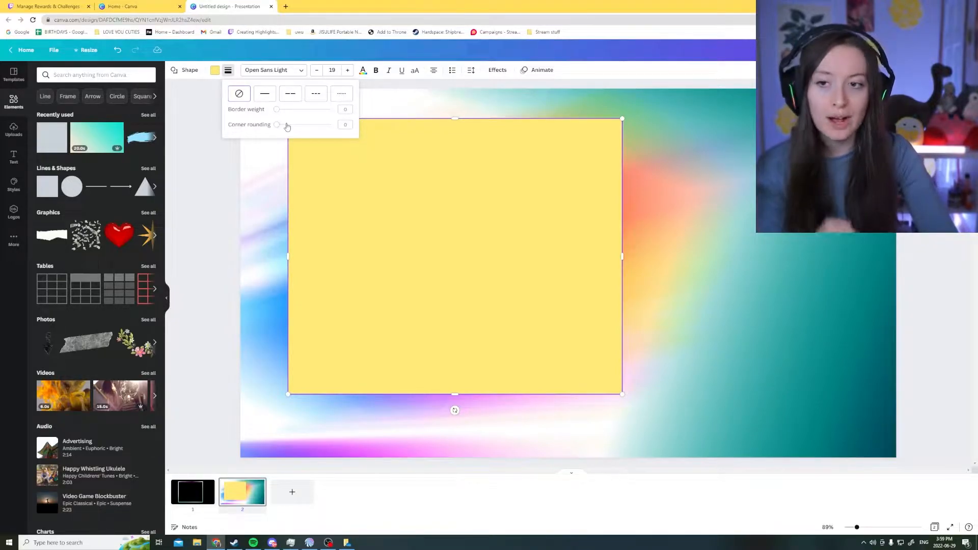
click(214, 71)
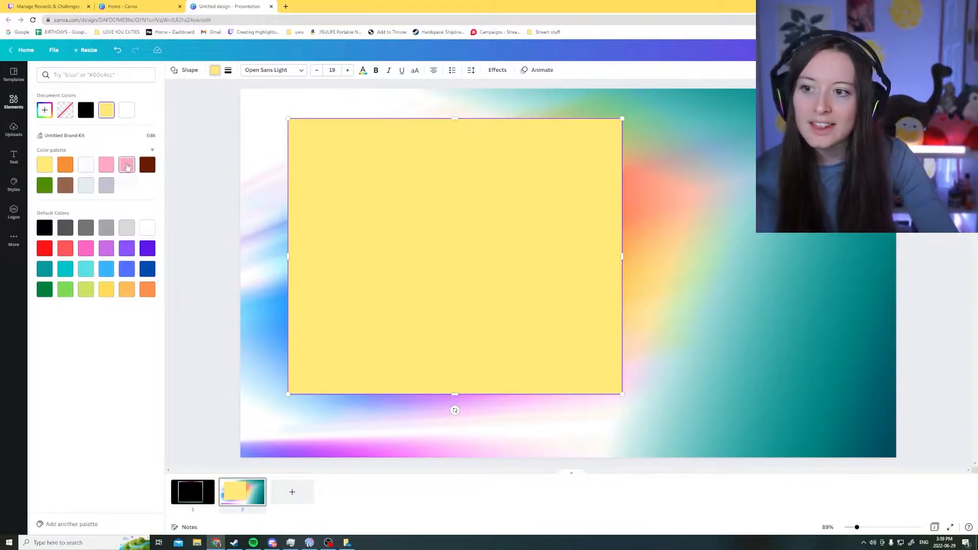
click(127, 165)
click(109, 186)
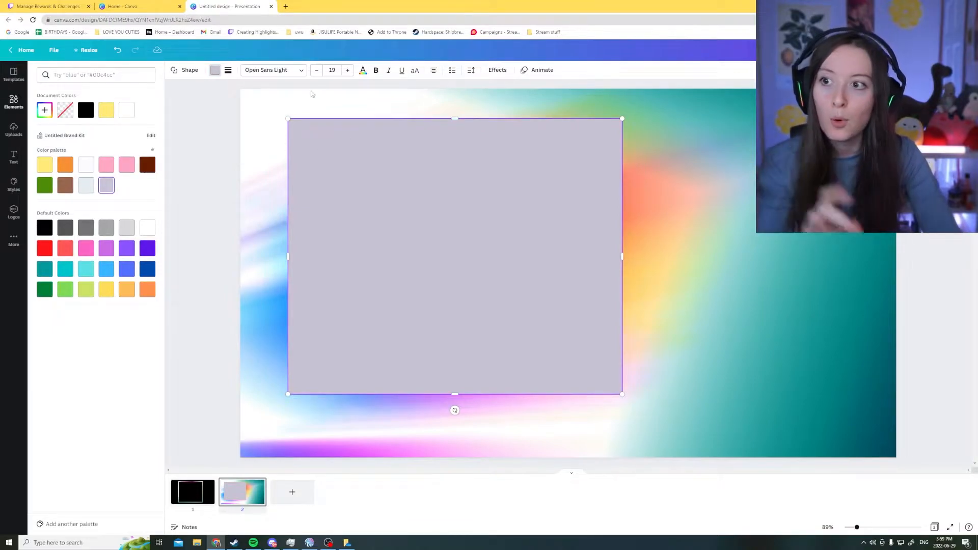
Step: Give the rectangle a solid border with weight 14 and corner rounding 27
click(229, 71)
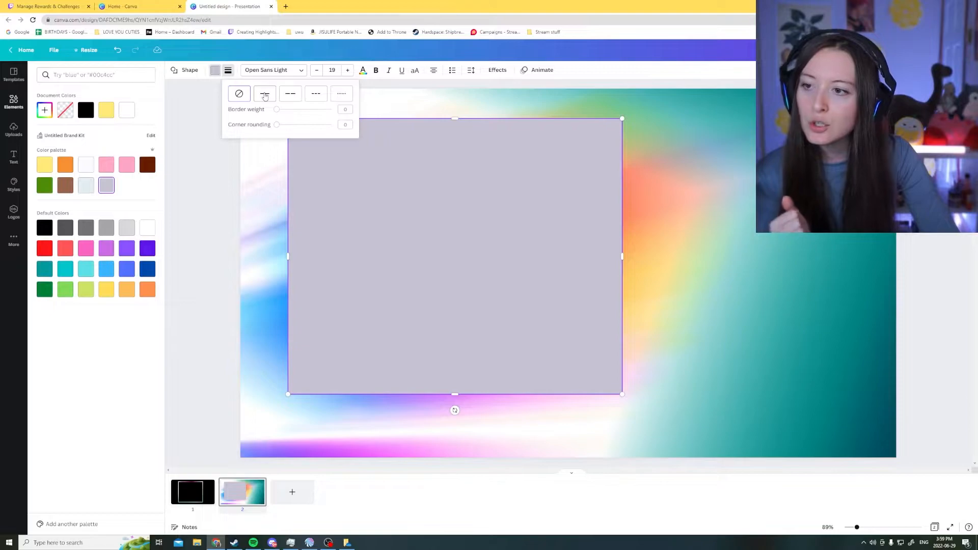
click(265, 95)
drag(279, 109, 298, 128)
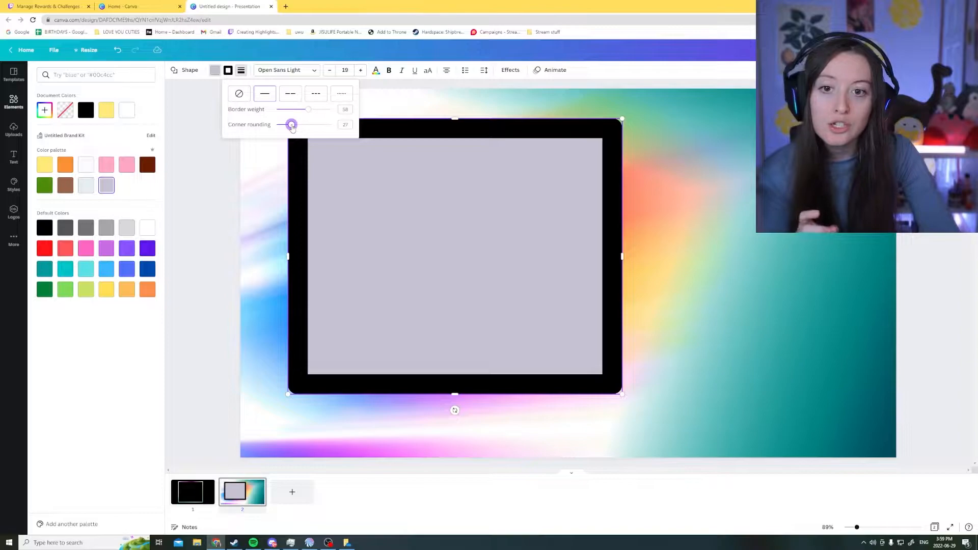
drag(310, 110, 286, 113)
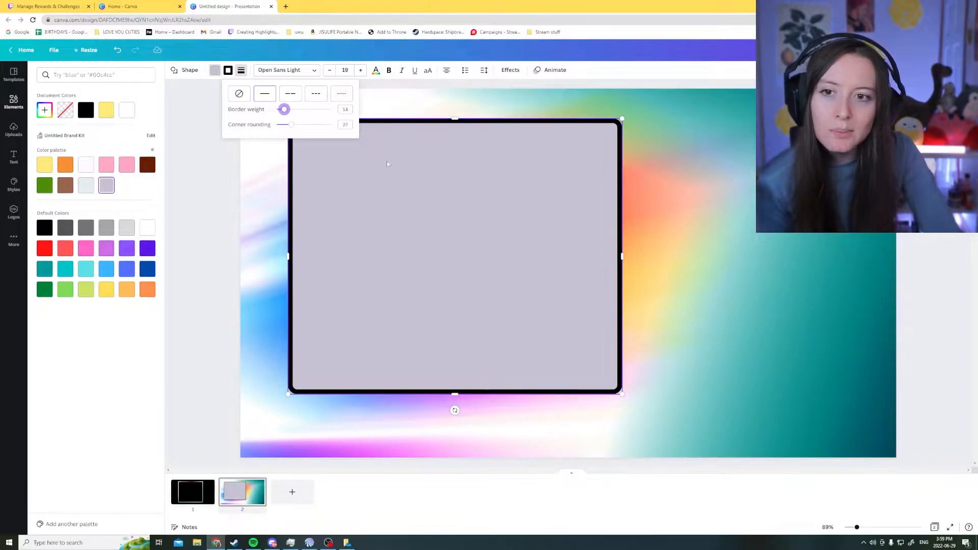
click(684, 275)
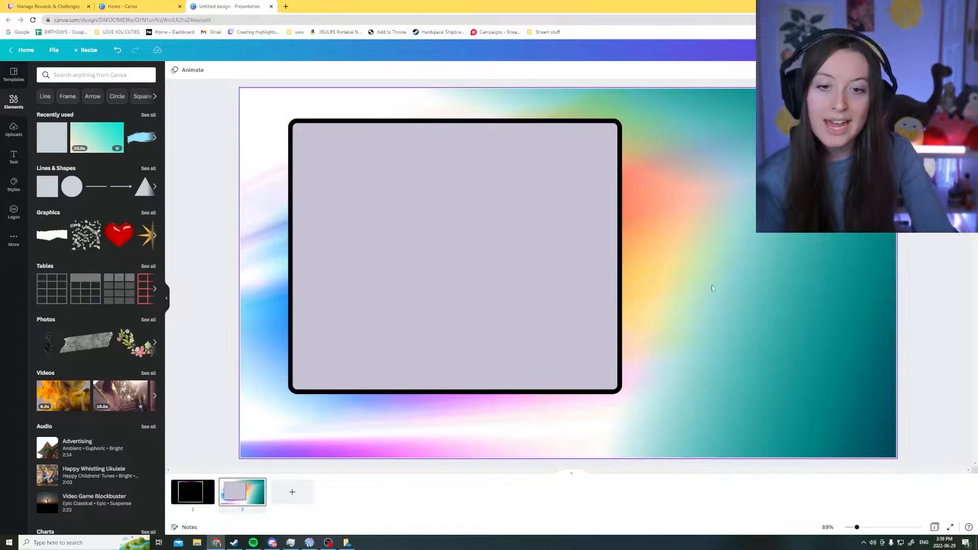
Step: Enlarge the bordered rectangle slightly and shift it a little toward the page's left edge
click(515, 278)
drag(623, 394, 635, 401)
drag(581, 337, 578, 337)
click(677, 325)
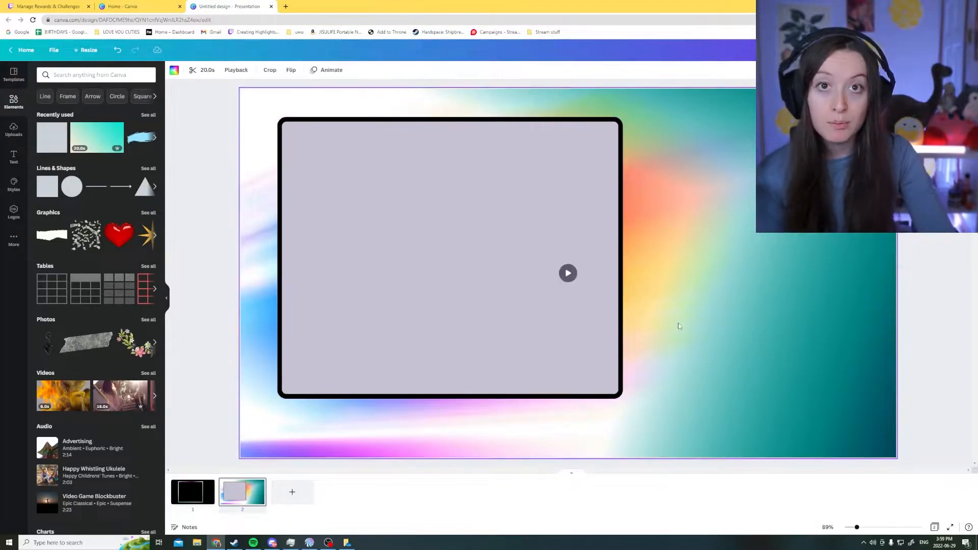
click(203, 213)
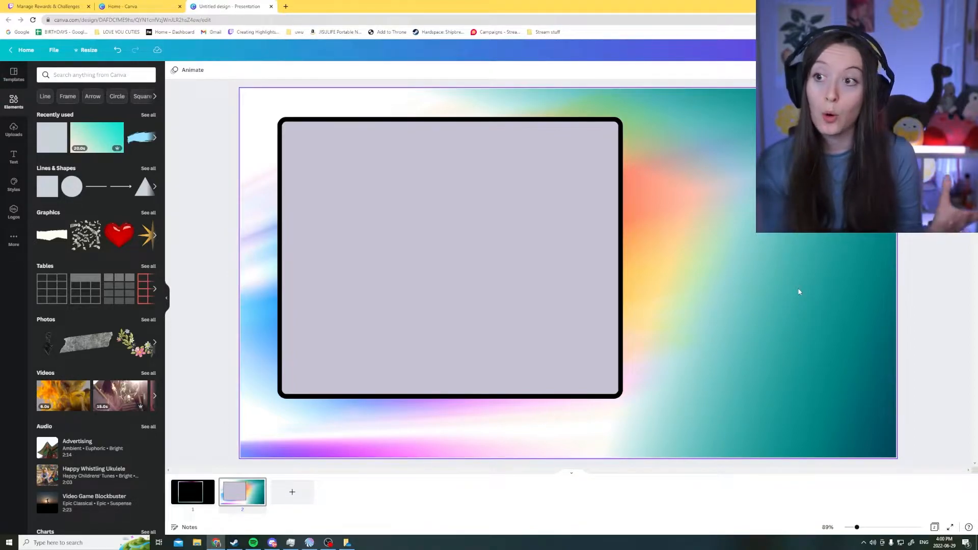
Step: Remove the rectangle's fill colour, keeping only its black border over the gradient background
click(426, 225)
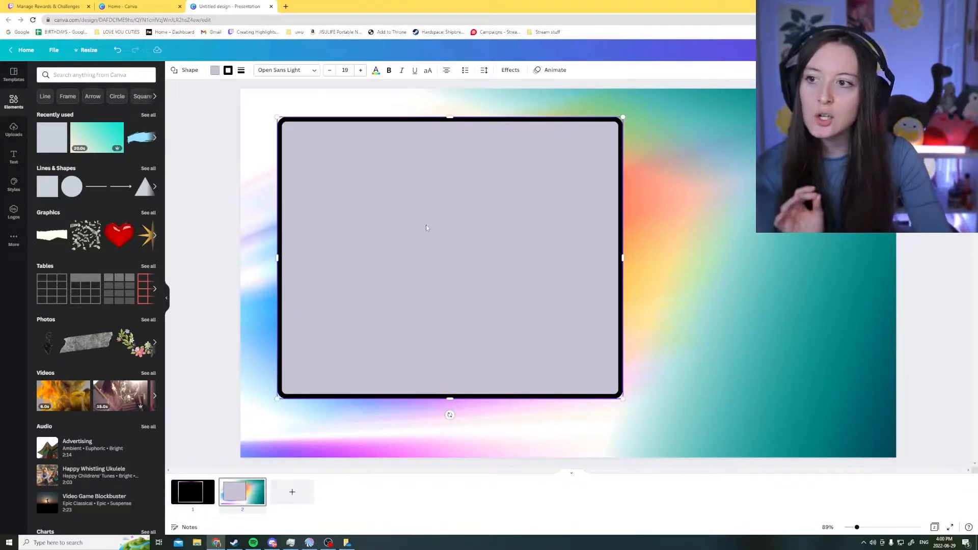
click(215, 70)
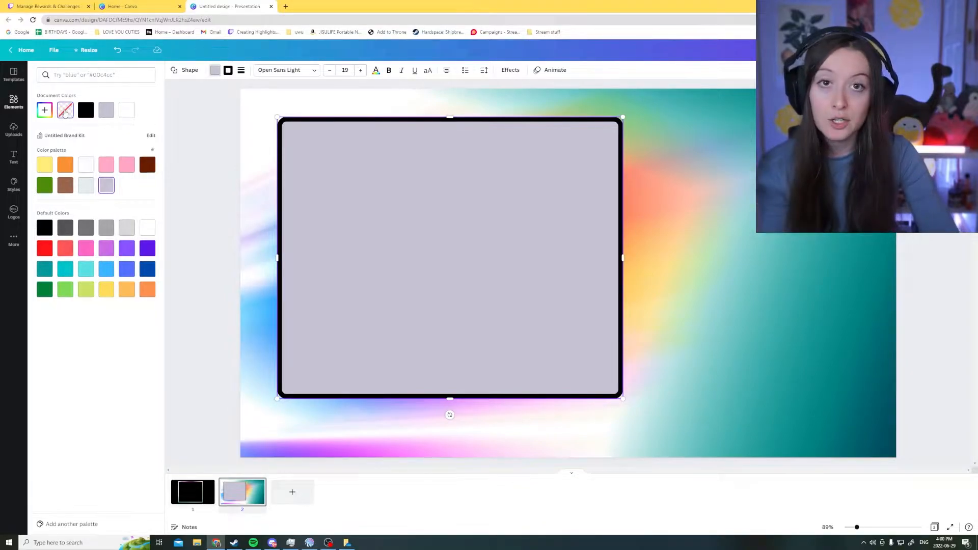
click(65, 111)
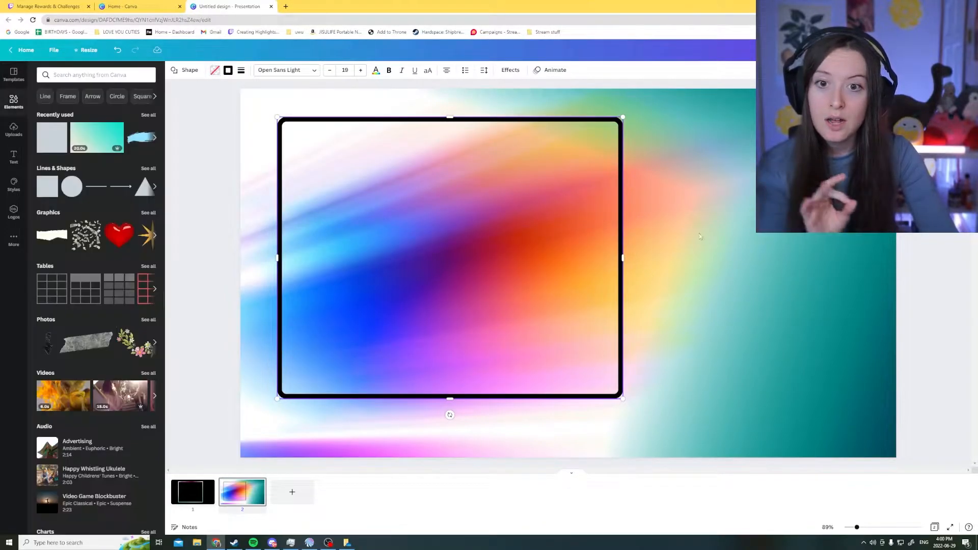
click(701, 224)
click(212, 176)
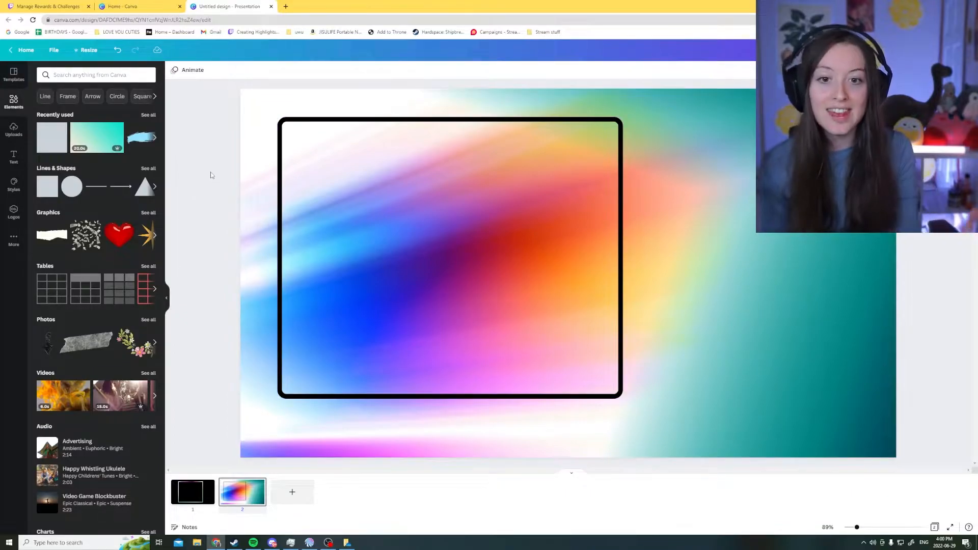
Step: Duplicate the black frame and shrink the copy to sit inside the original with a narrow, even gap
click(400, 178)
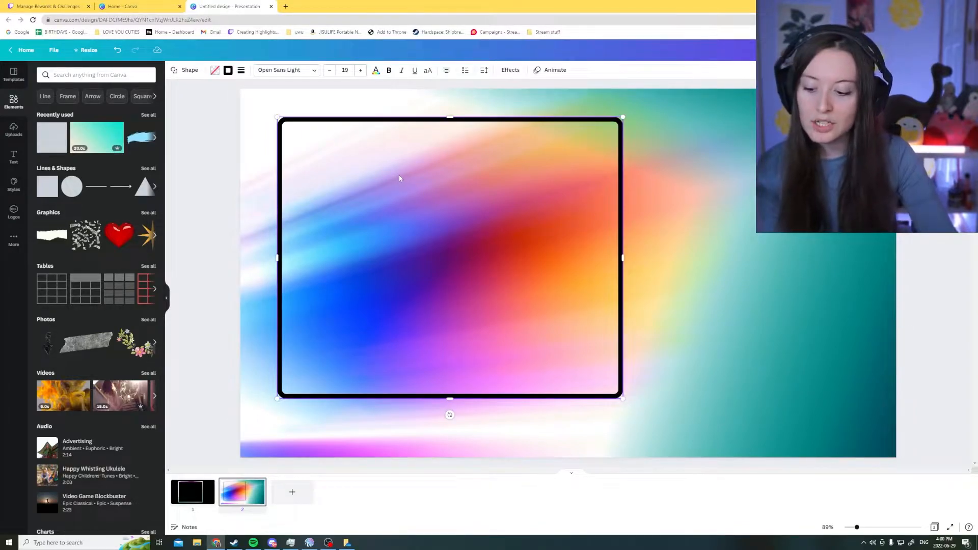
key(ctrl+d)
mouse_move(403, 208)
mouse_down()
mouse_move(411, 216)
mouse_move(399, 200)
mouse_up()
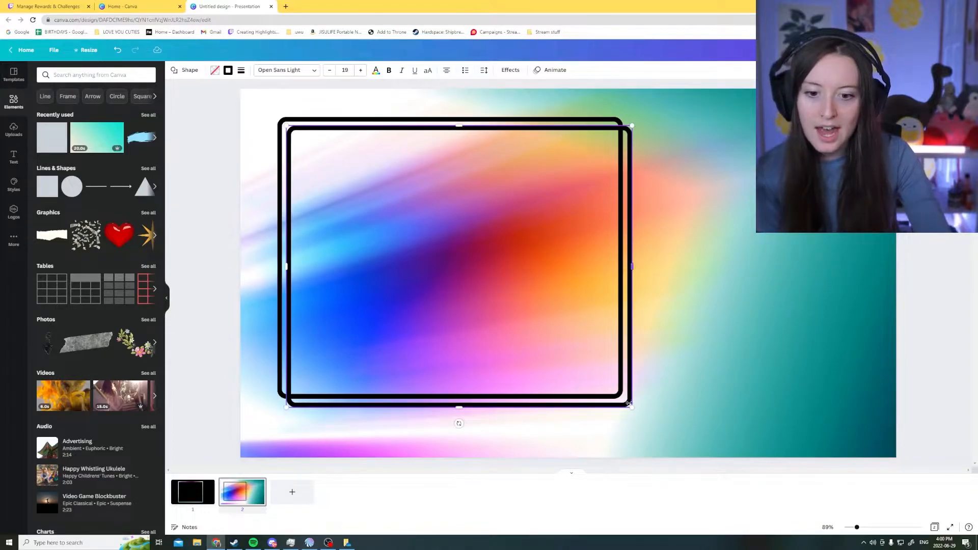
drag(622, 404, 611, 386)
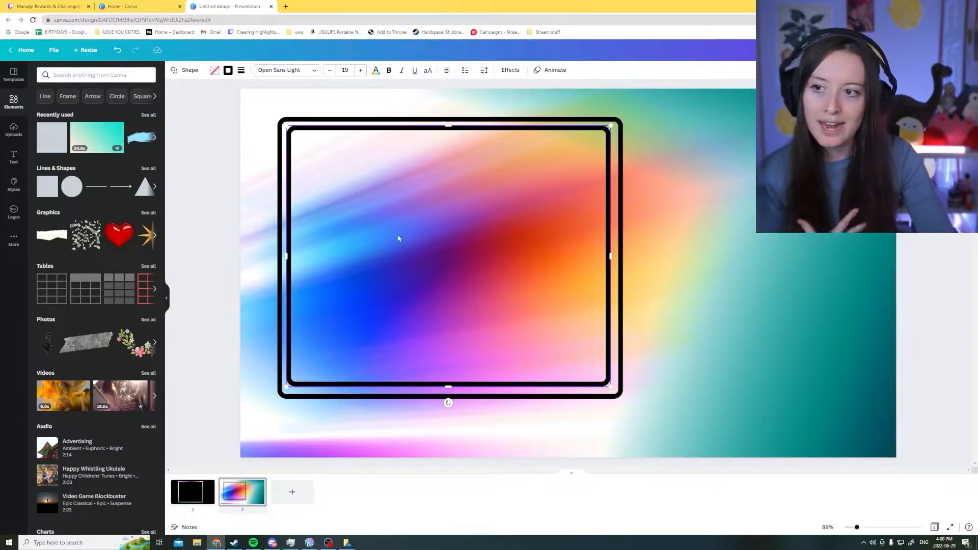
Step: Set the inner frame's corner rounding to 0
click(228, 70)
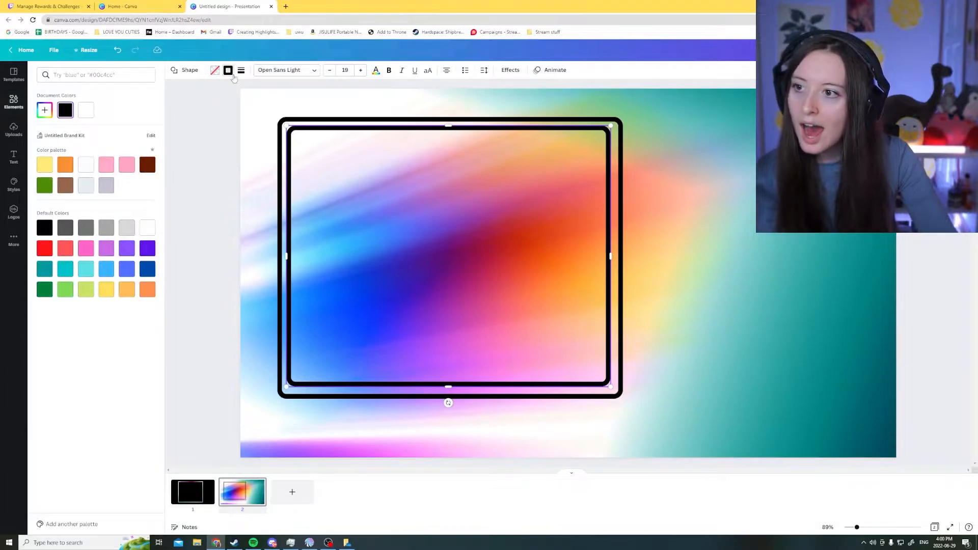
click(241, 70)
drag(304, 124, 289, 125)
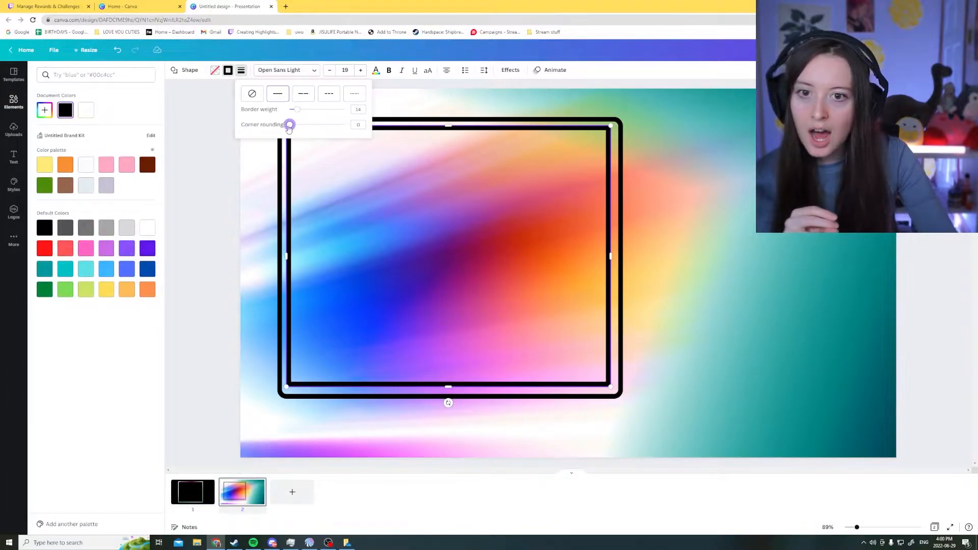
click(720, 247)
click(659, 176)
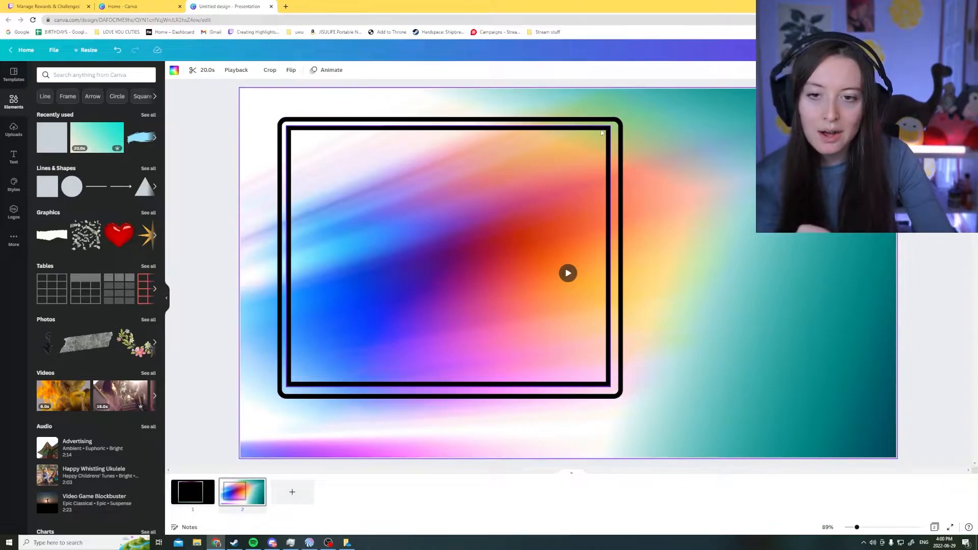
Step: Switch to page 1 to examine its finished gradient frame
click(199, 499)
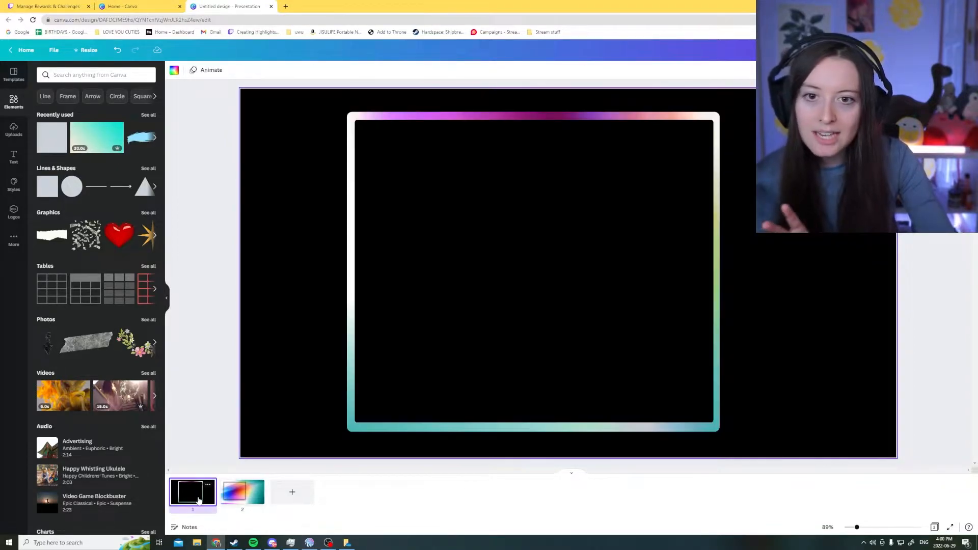
Step: Return to page 2 and check the inner frame's fill colour, border weight and corner rounding
click(237, 502)
click(434, 192)
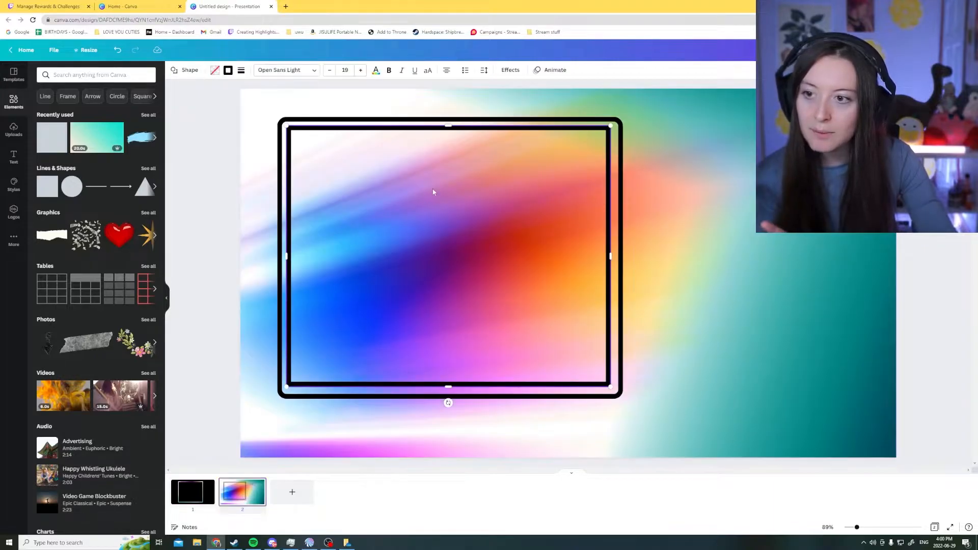
click(229, 73)
click(214, 70)
click(241, 69)
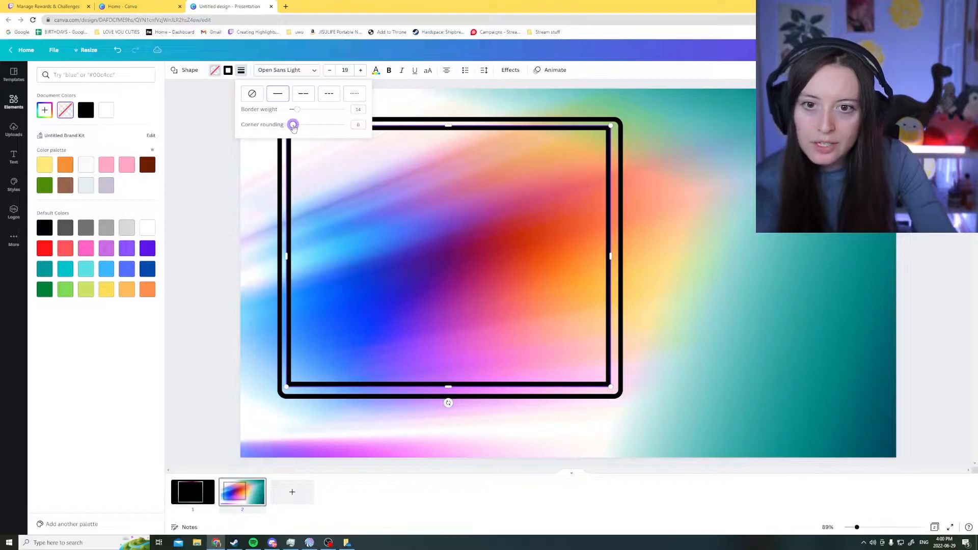
click(350, 144)
Step: Tighten the edges of the outer frame to leave a narrow, even gap around the inner frame
click(621, 144)
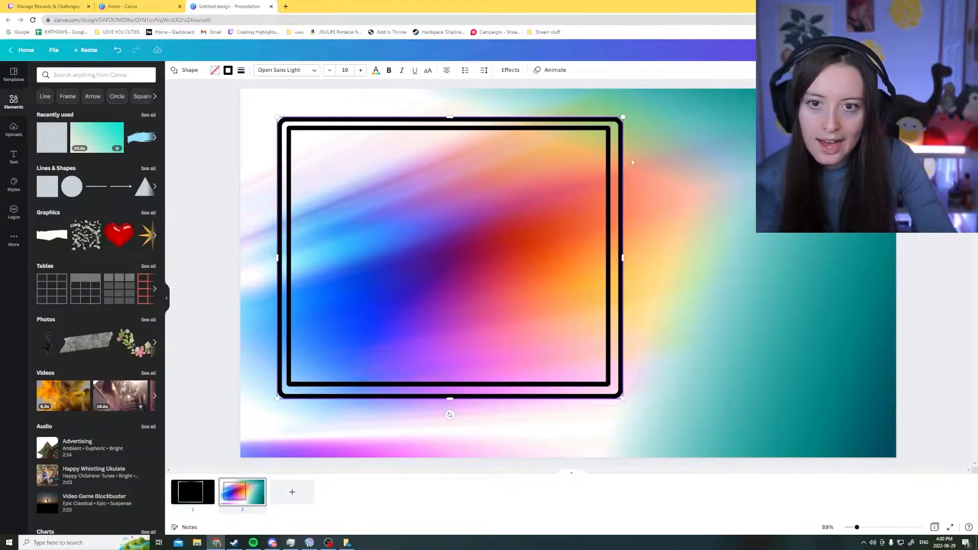
drag(623, 259, 621, 258)
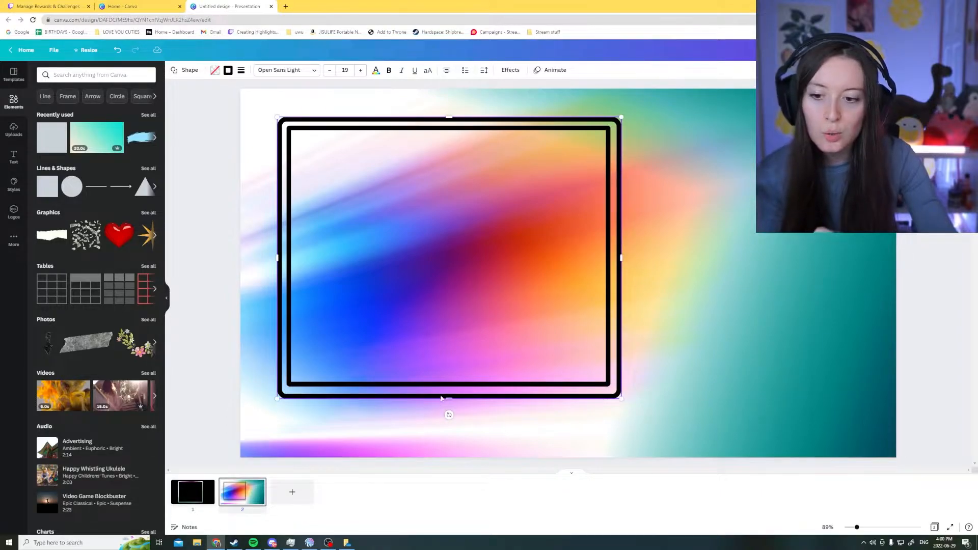
drag(449, 397, 449, 395)
drag(278, 256, 278, 257)
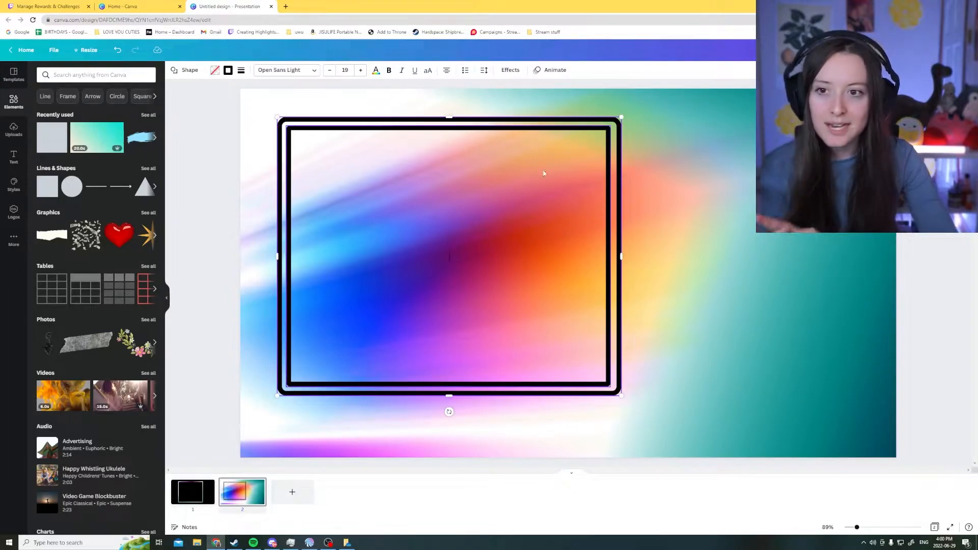
drag(448, 117, 447, 117)
click(703, 158)
click(193, 158)
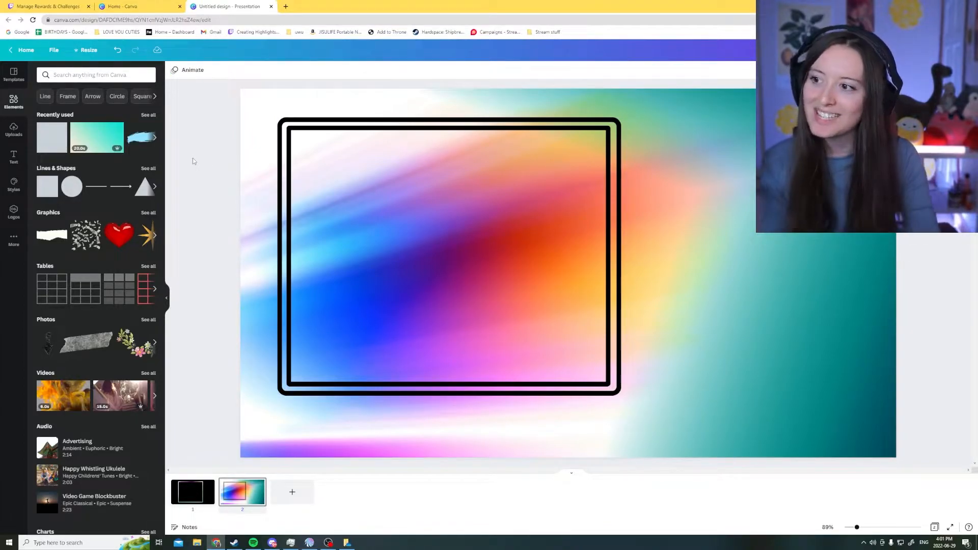
Step: Add a square shape in the area right of the frames and fill it with black
click(43, 137)
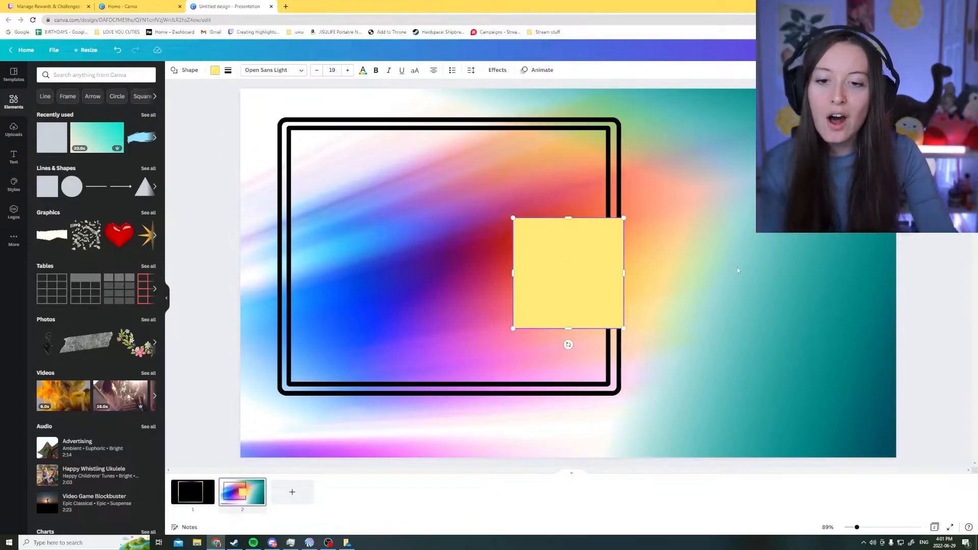
drag(595, 268, 729, 222)
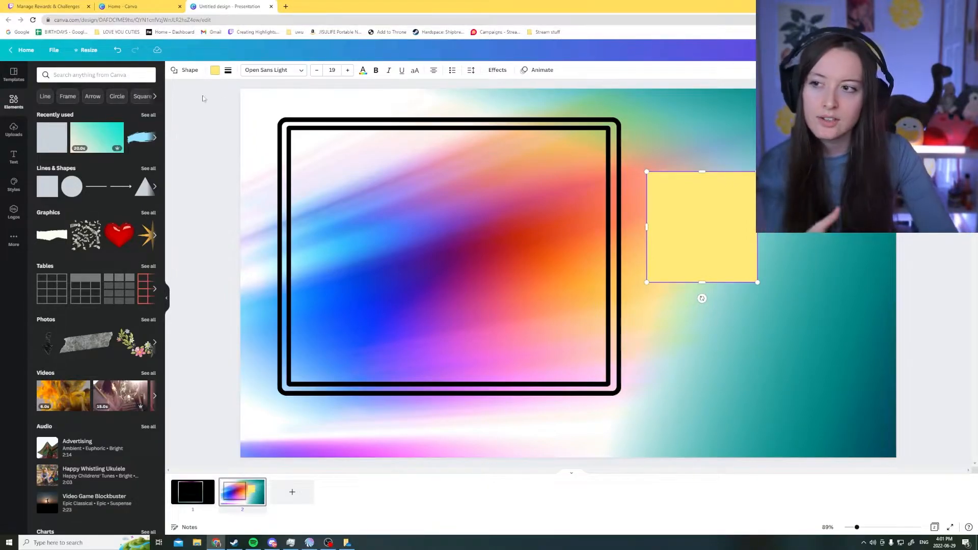
click(213, 72)
click(87, 111)
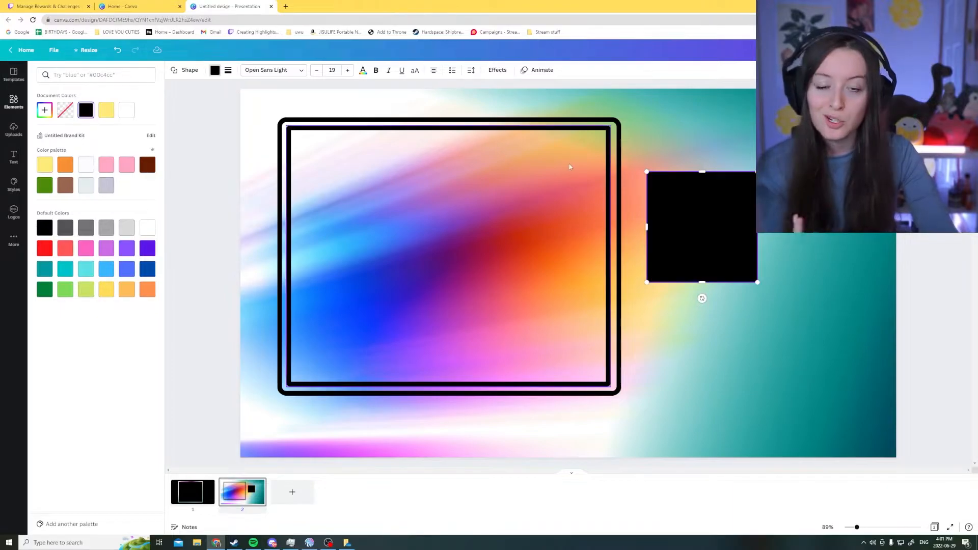
Step: Enlarge the black square to cover all of the gradient background right of the outer frame
drag(709, 222, 705, 179)
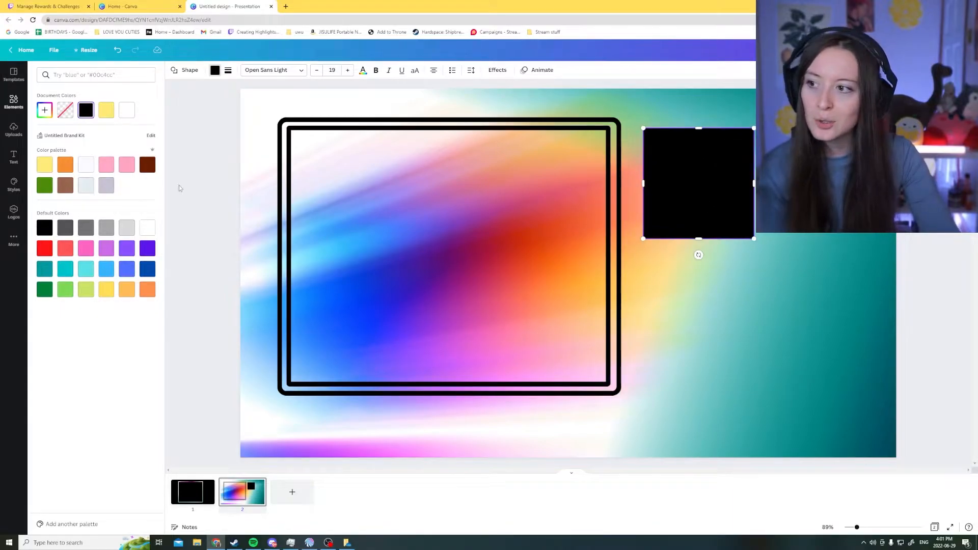
click(15, 129)
click(14, 102)
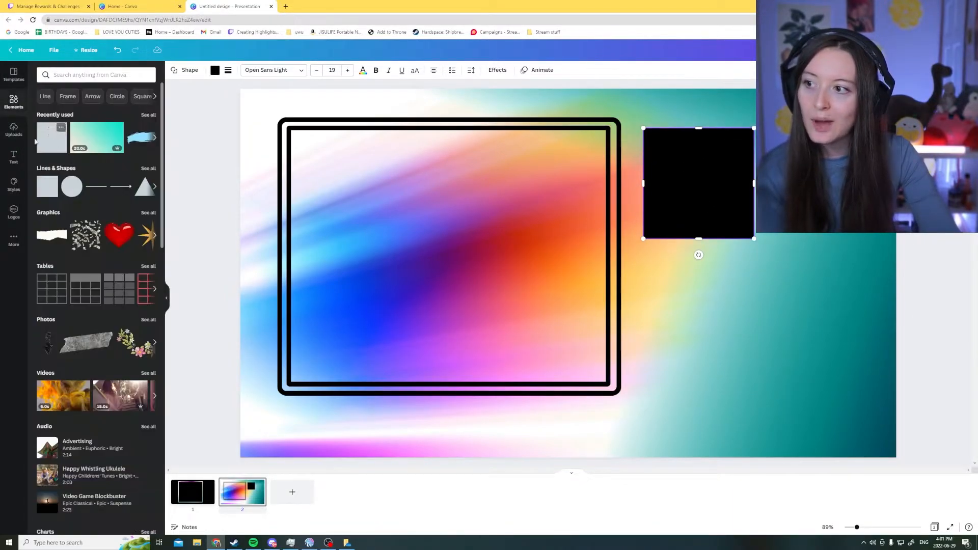
drag(730, 172, 780, 139)
drag(743, 192, 770, 495)
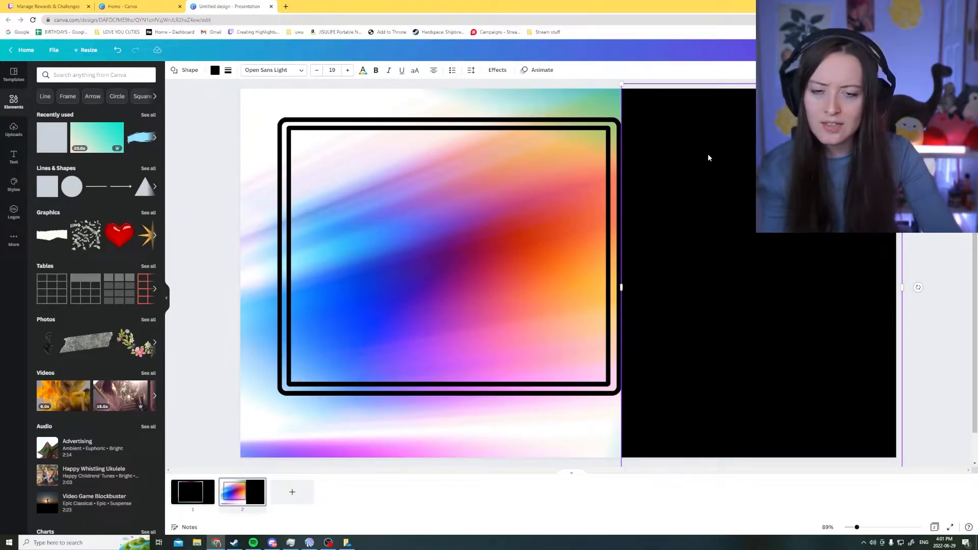
Step: Duplicate the black block and fit the copies over the gradient background below, above and left of the outer frame
drag(709, 162, 427, 188)
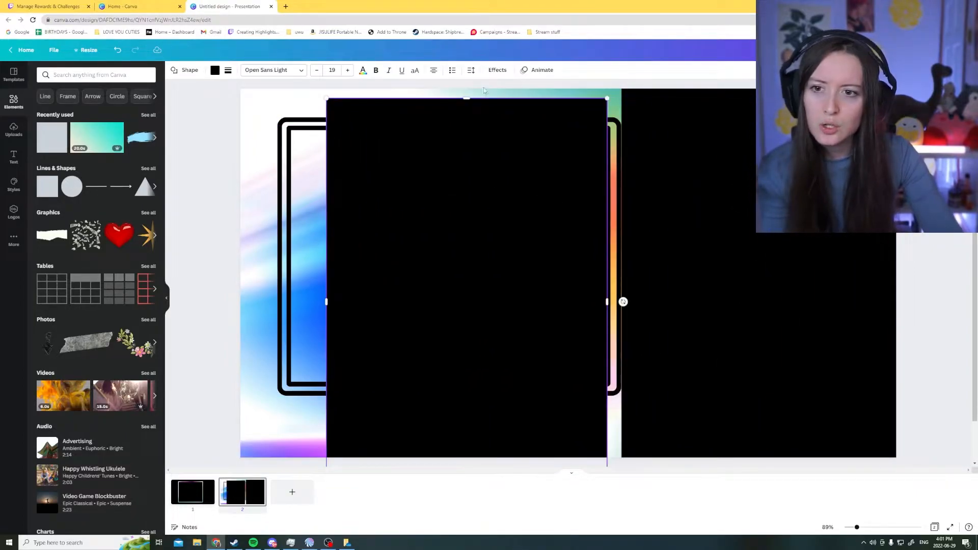
drag(468, 105, 459, 334)
drag(466, 387, 387, 368)
drag(522, 399, 641, 399)
drag(641, 399, 516, 105)
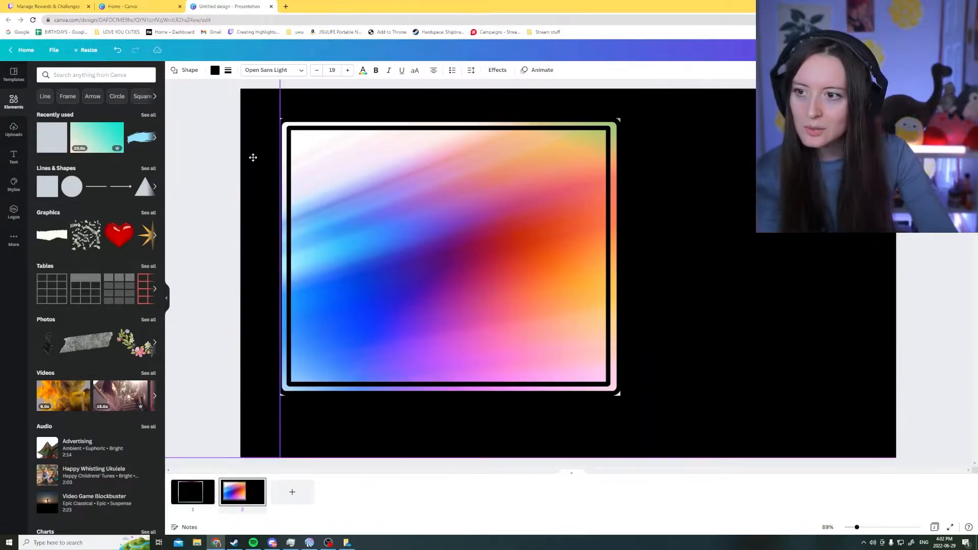
click(476, 323)
drag(647, 117, 714, 125)
drag(901, 122, 624, 117)
click(600, 129)
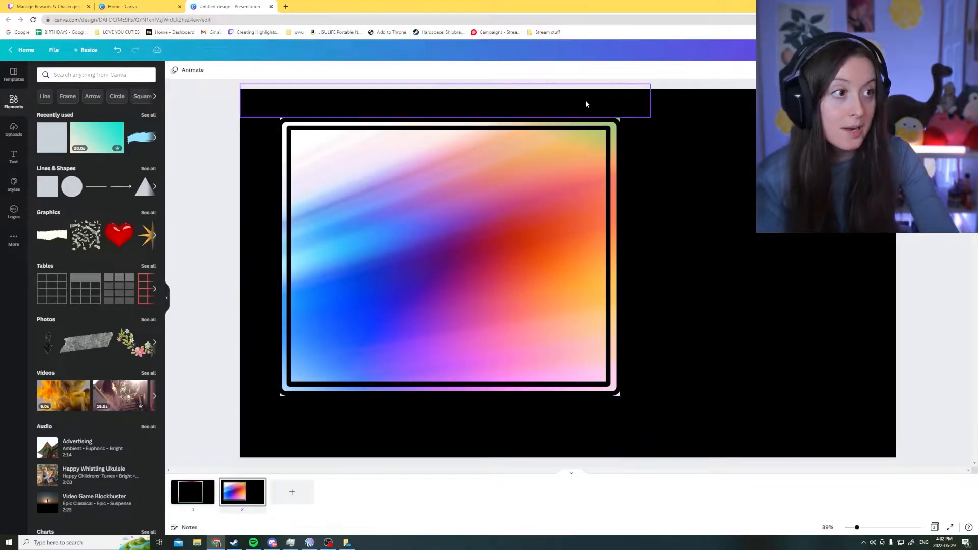
key(Escape)
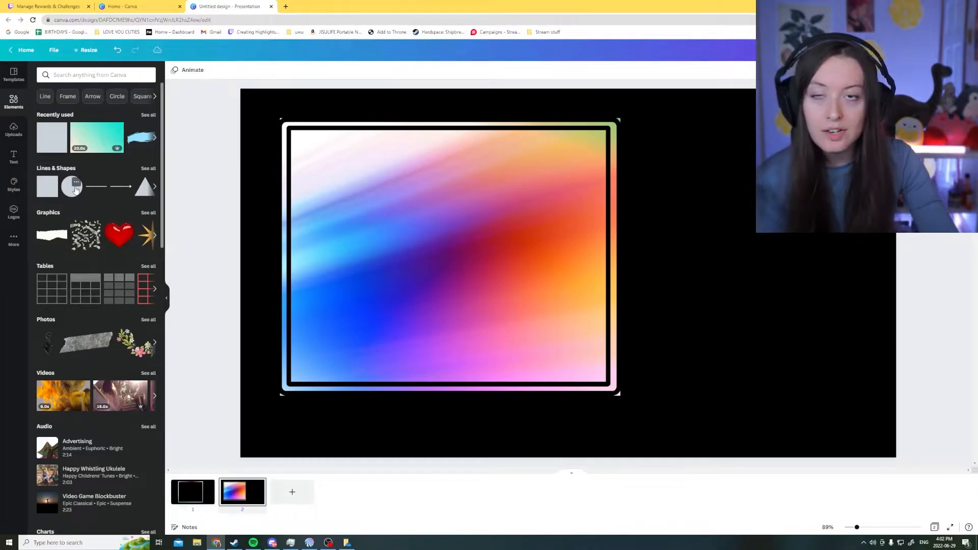
Step: Add a small circle, fill it with black and use it to mask the gradient left at the outer frame's corners
click(76, 189)
drag(513, 218, 575, 278)
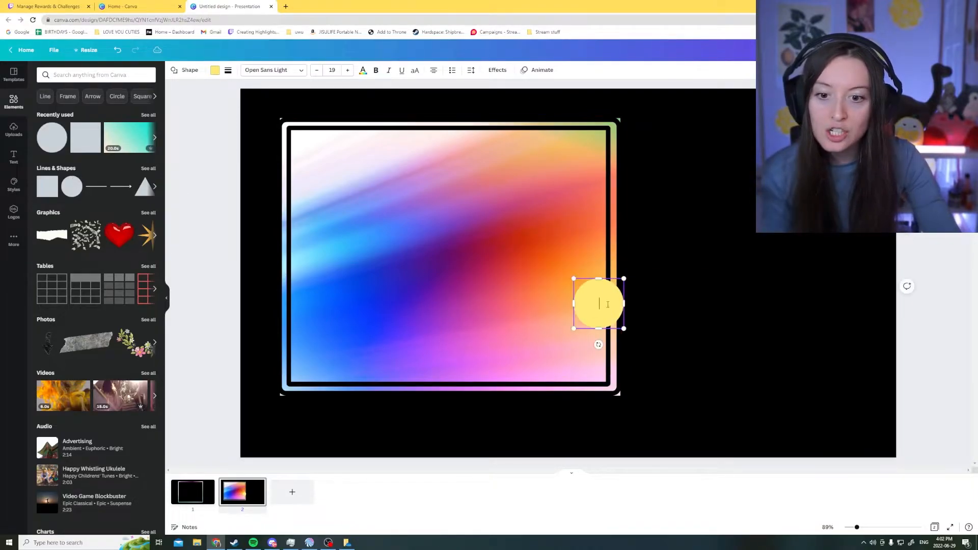
drag(610, 308, 620, 402)
click(215, 72)
click(86, 110)
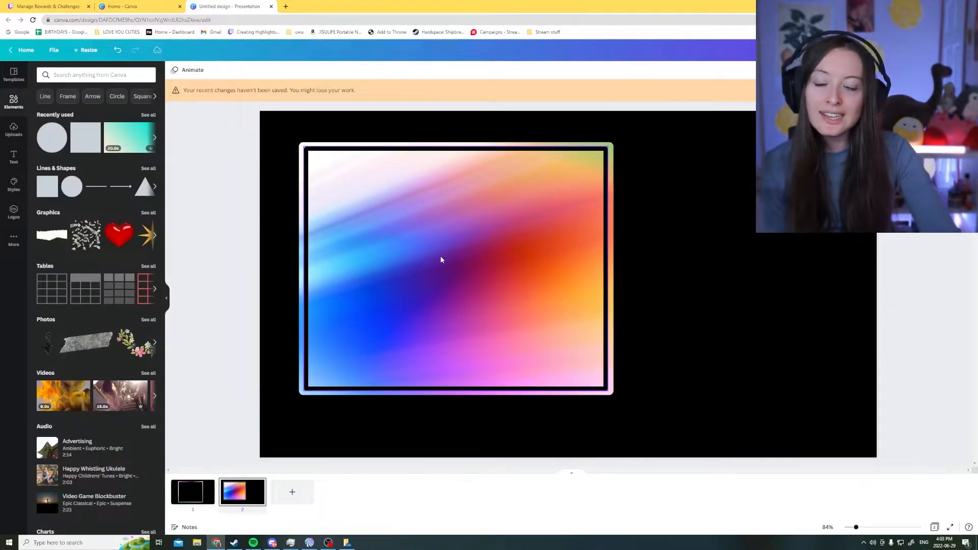
Step: Fill the inner frame with black, leaving only the gradient strip around it exposed
click(365, 221)
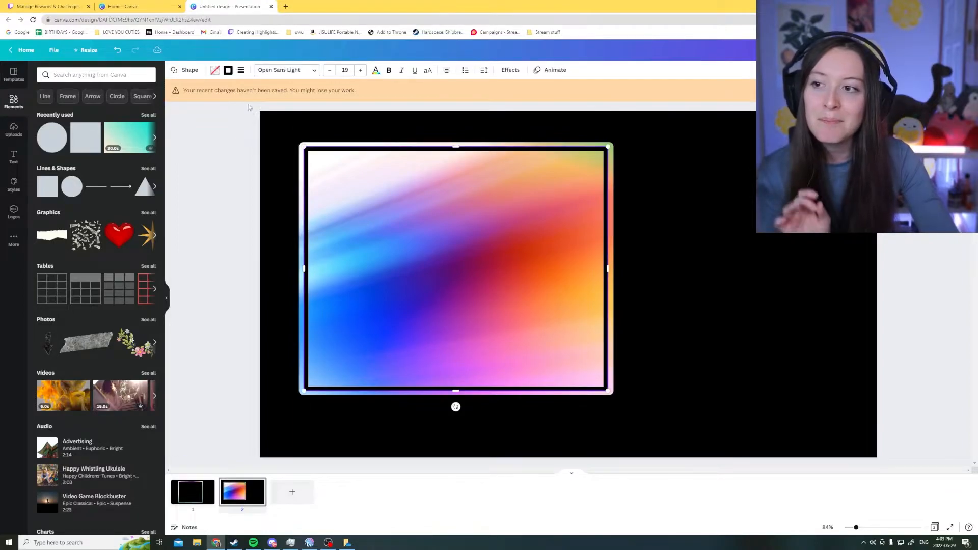
click(214, 70)
click(87, 111)
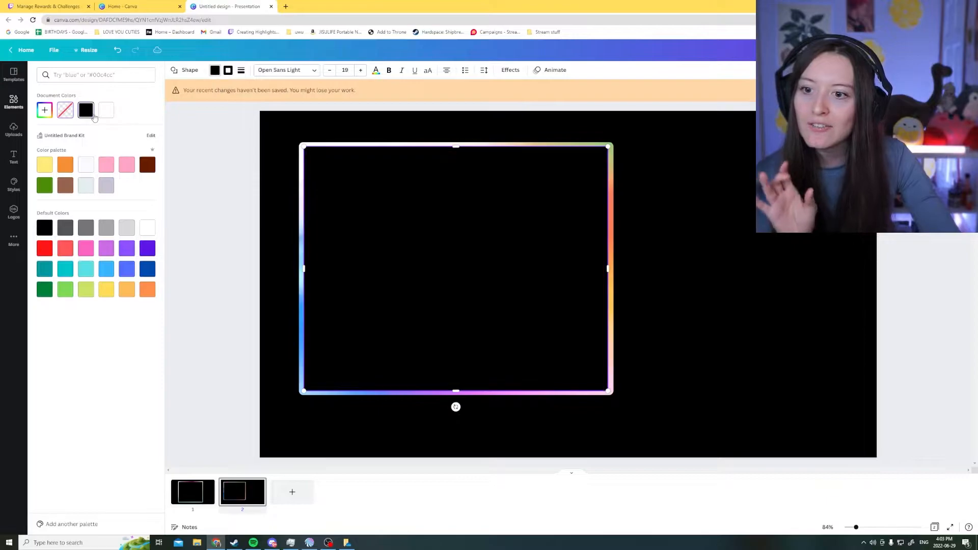
click(197, 153)
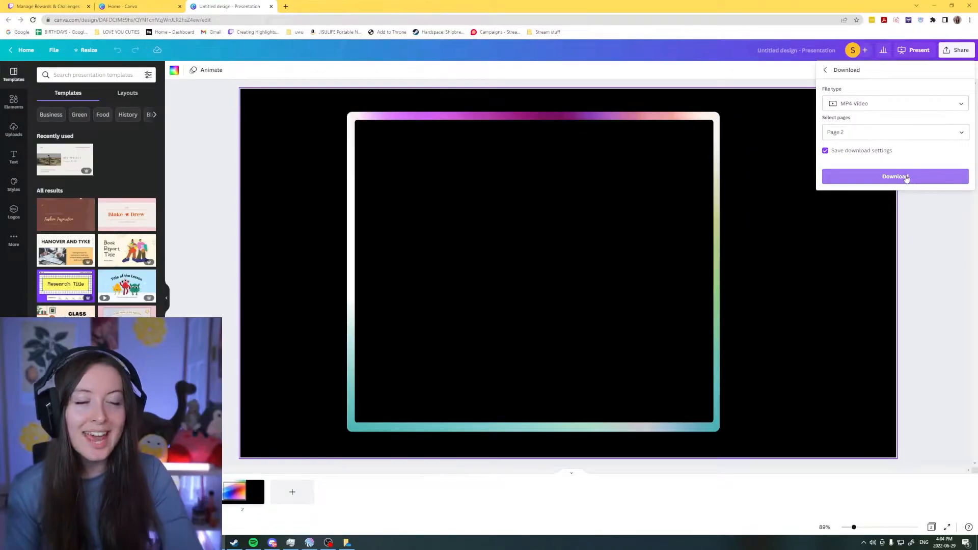
Step: Download page 2 as an MP4 video
click(906, 177)
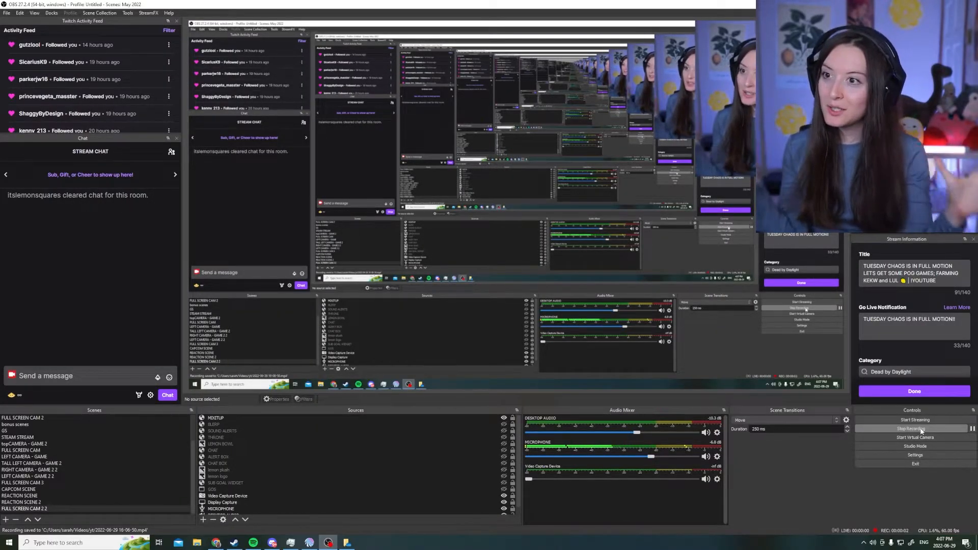
Step: Switch to OBS and add a media source named BORDER2 that uses the downloaded border video as its local file
click(203, 520)
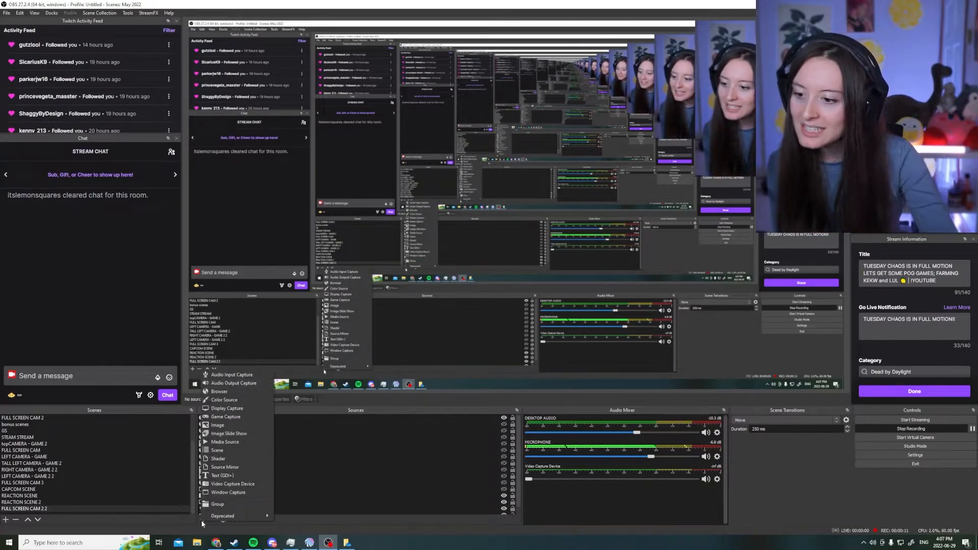
click(226, 442)
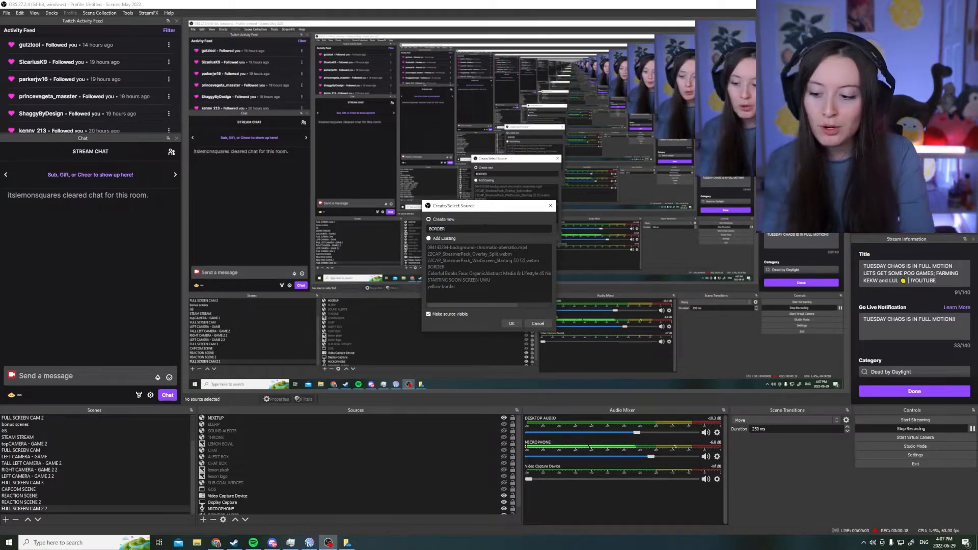
text(2)
key(Return)
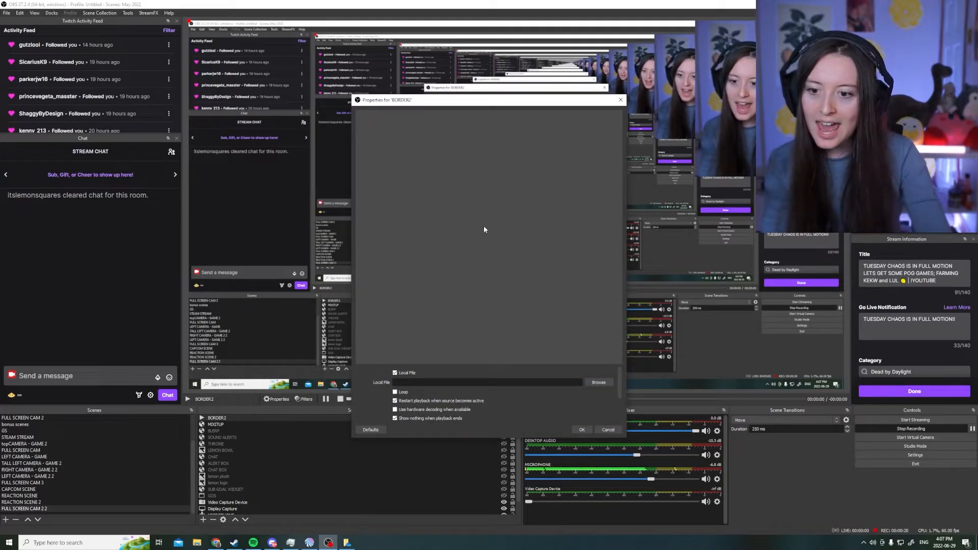
click(599, 383)
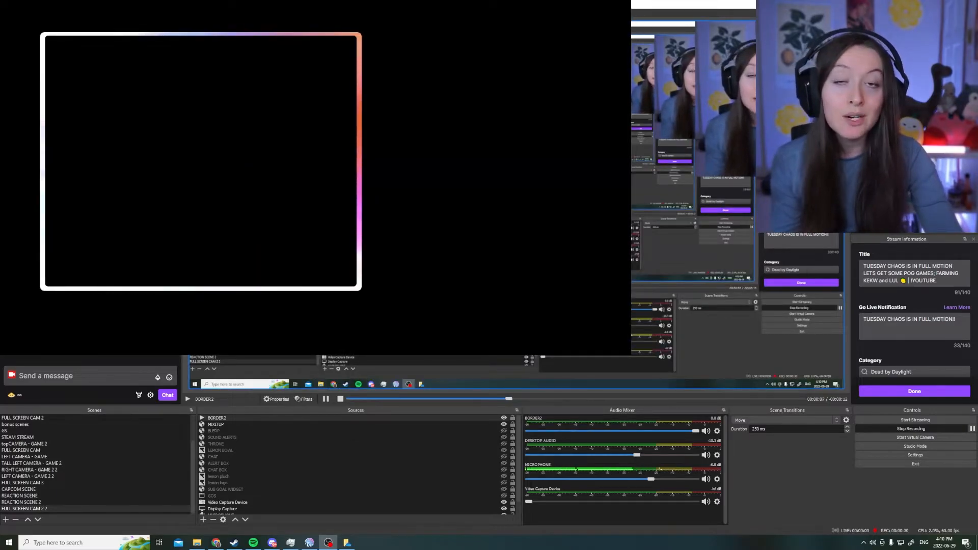
Step: Crop the excess black margins around the gradient frame of the BORDER2 source in the preview
drag(632, 136, 434, 135)
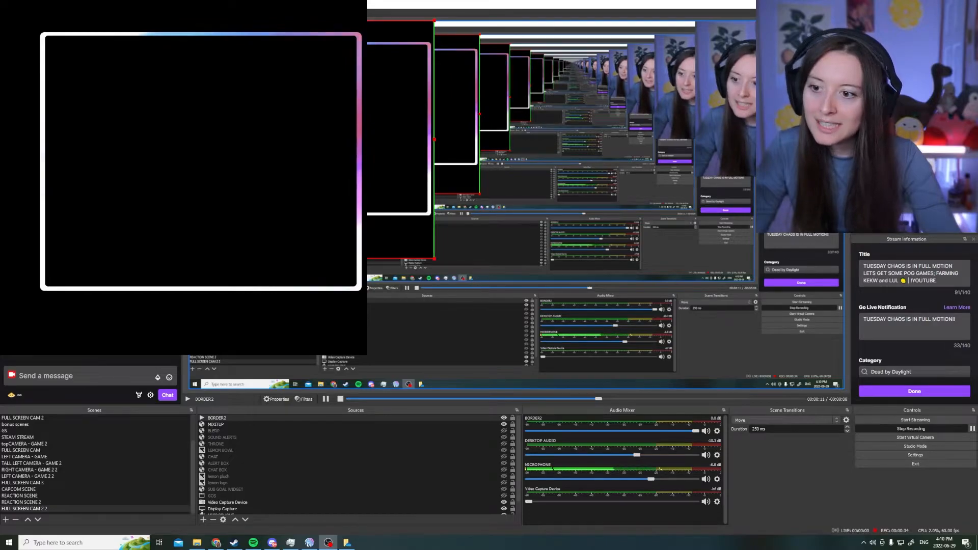
drag(312, 258, 312, 221)
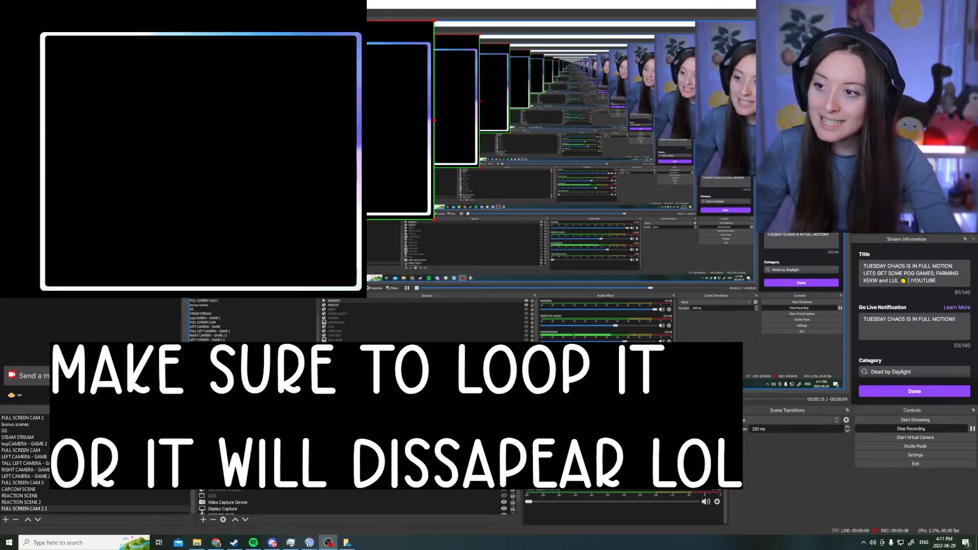
drag(187, 120, 207, 120)
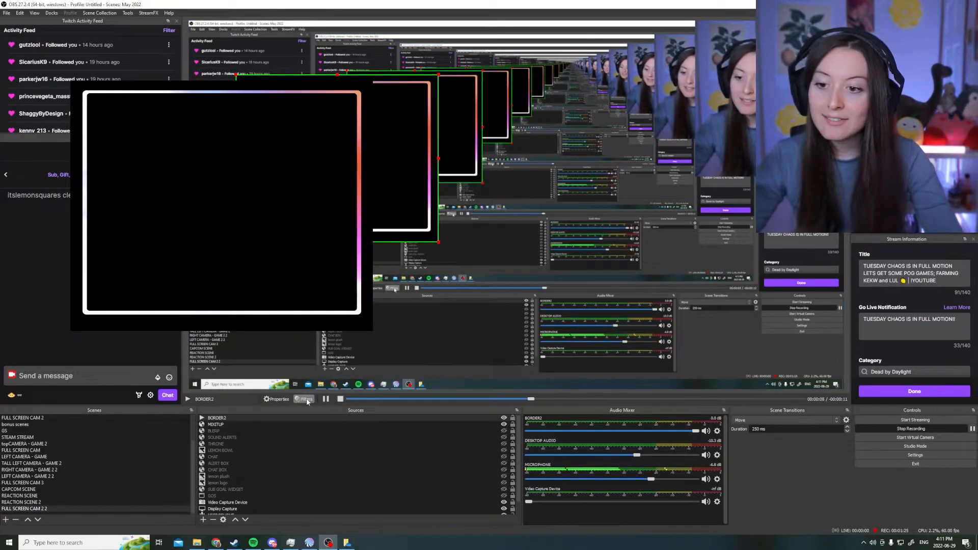
Step: Add a Color Key effect filter with its default name to the BORDER2 source
click(307, 399)
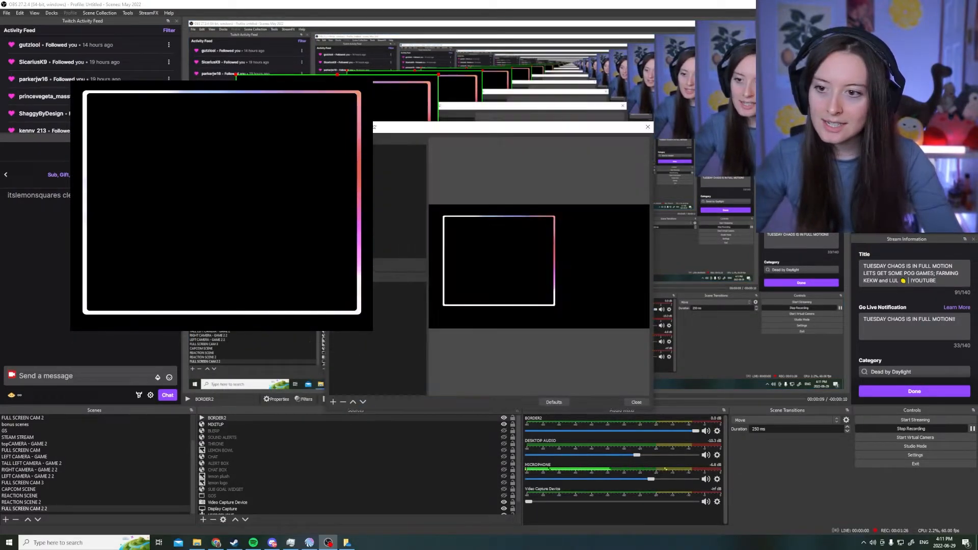
click(334, 402)
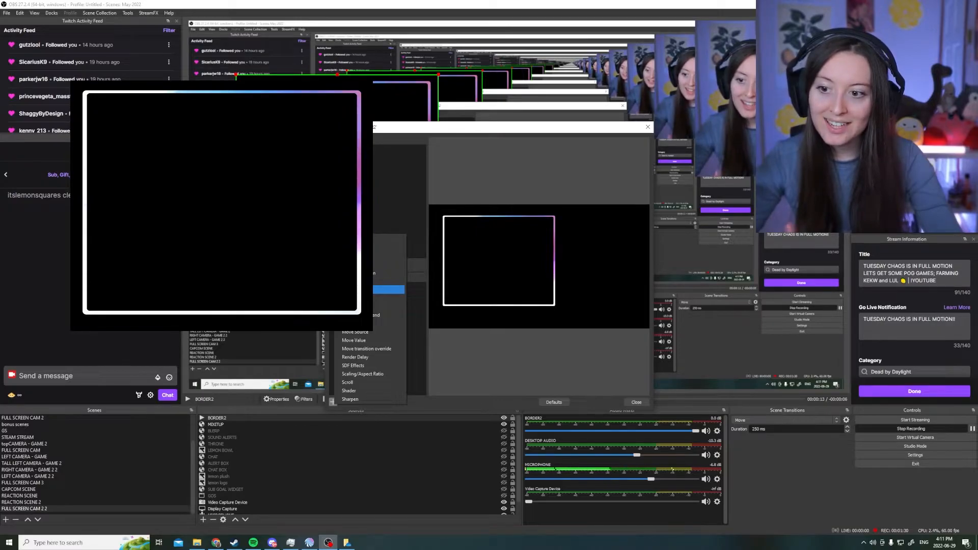
click(390, 289)
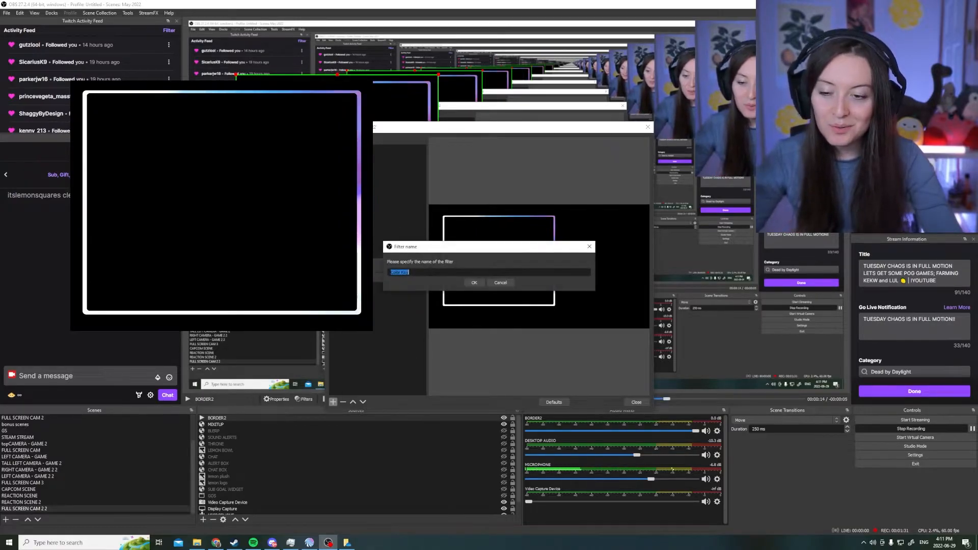
click(473, 282)
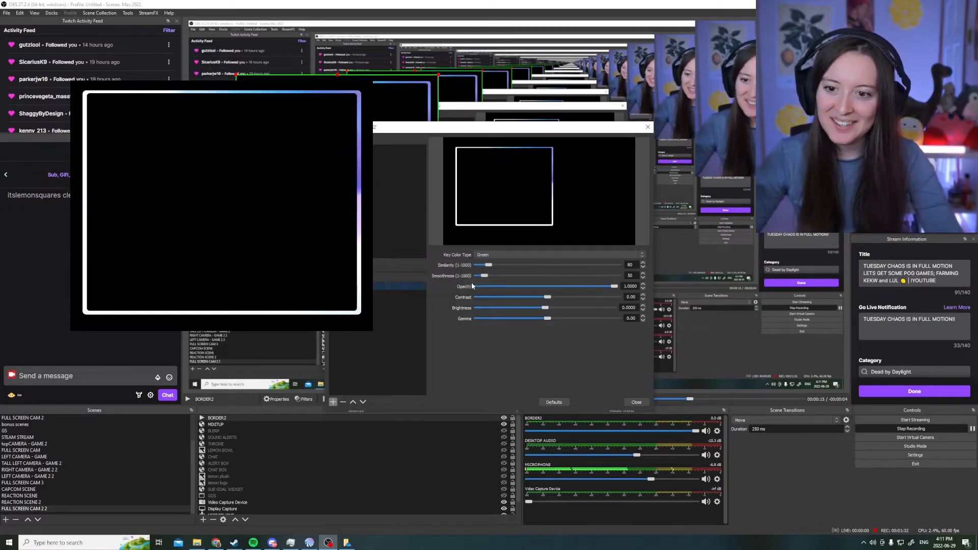
Step: Set the Color Key filter to a custom black key color, #000000, and close the BORDER2 filters
click(492, 257)
click(499, 266)
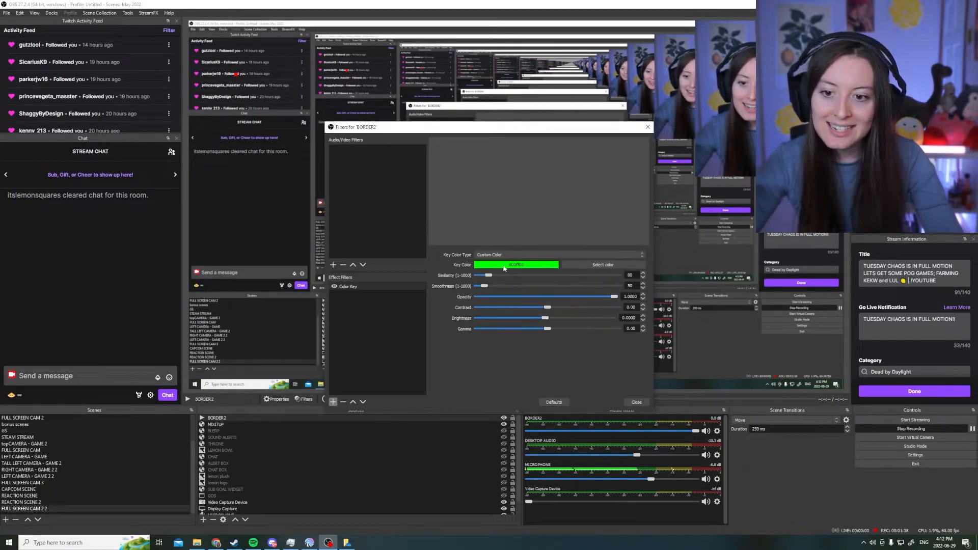
click(594, 265)
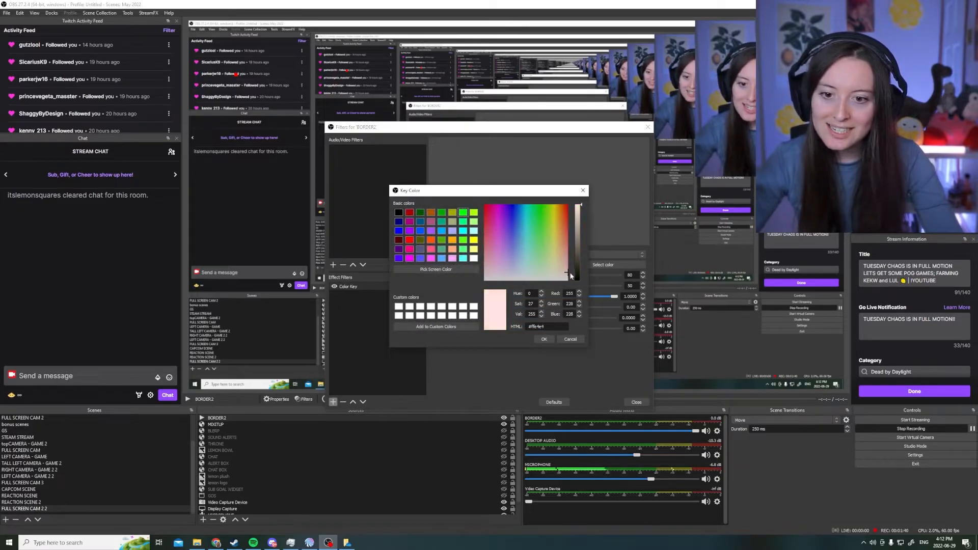
click(549, 338)
drag(498, 136, 736, 162)
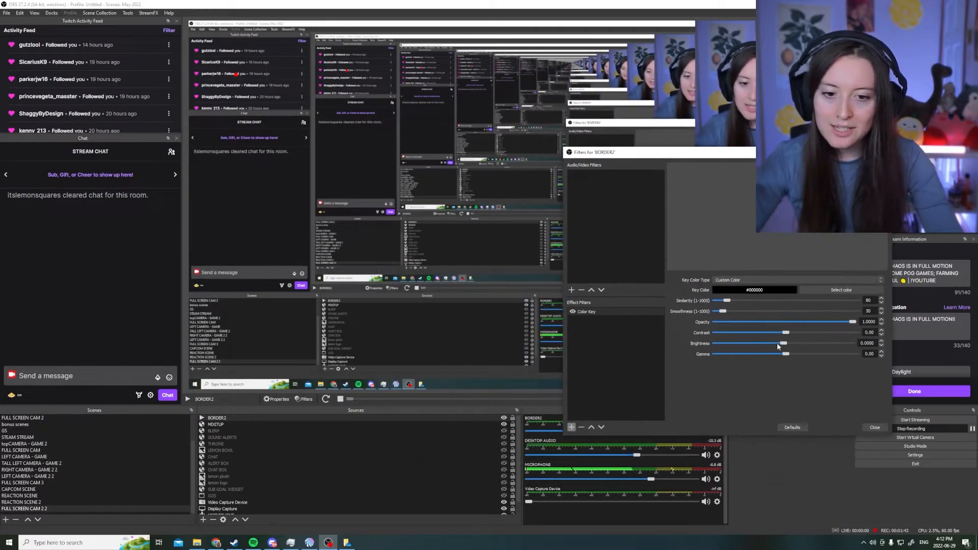
click(879, 429)
Step: Reload Untitled design (4).mp4 as the local file in the BORDER2 source's properties
double_click(236, 419)
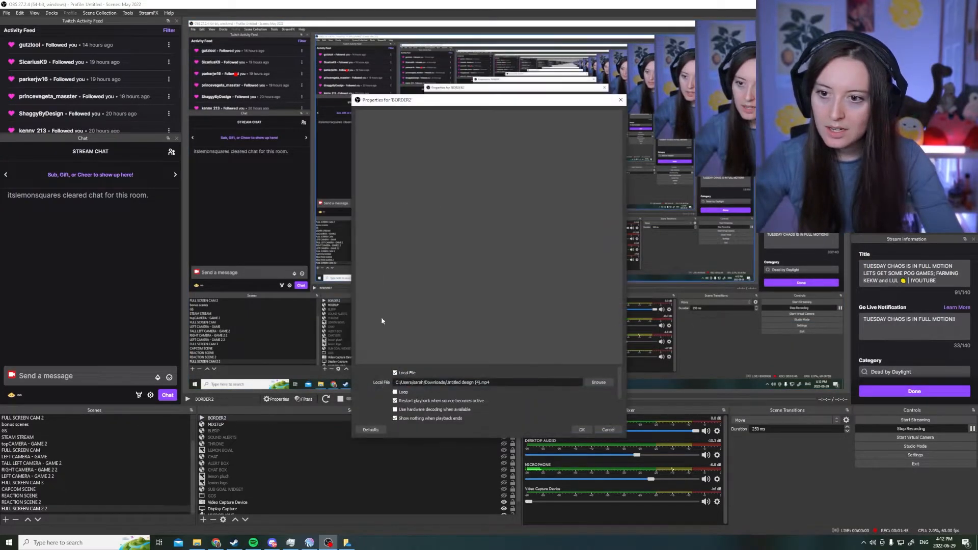
click(606, 385)
click(453, 189)
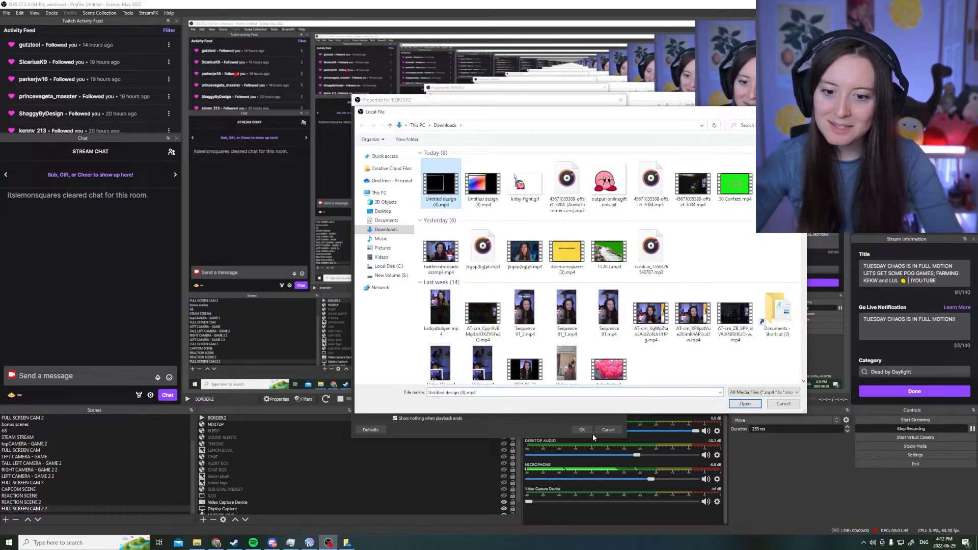
double_click(441, 201)
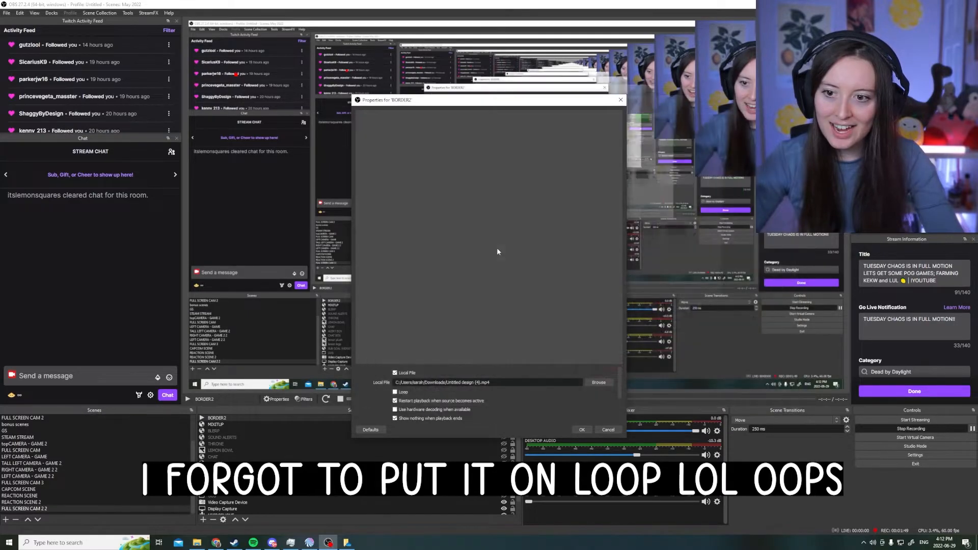
click(582, 430)
Step: Reposition the BORDER2 frame in the preview and scale it down to roughly webcam size
drag(334, 176, 457, 153)
drag(525, 231, 683, 312)
drag(612, 290, 599, 268)
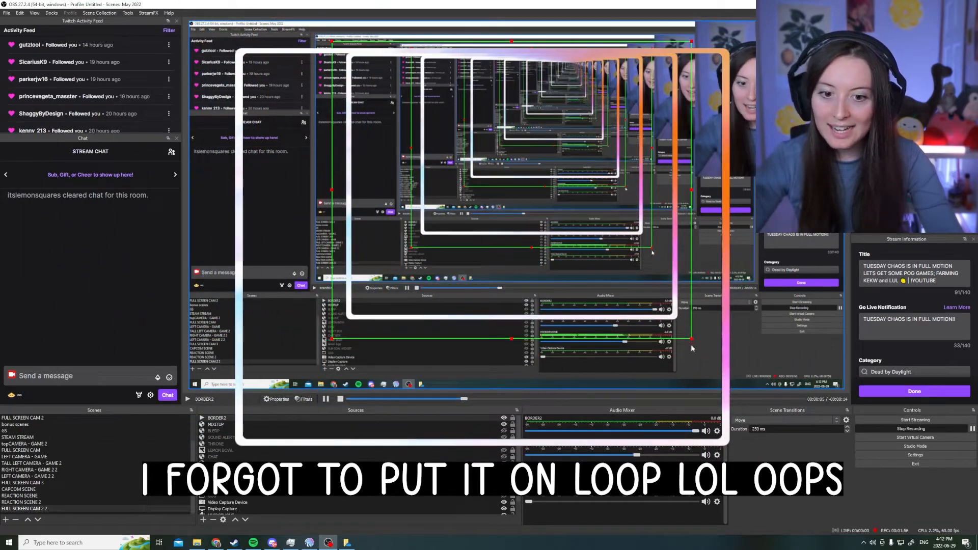
drag(691, 341, 475, 191)
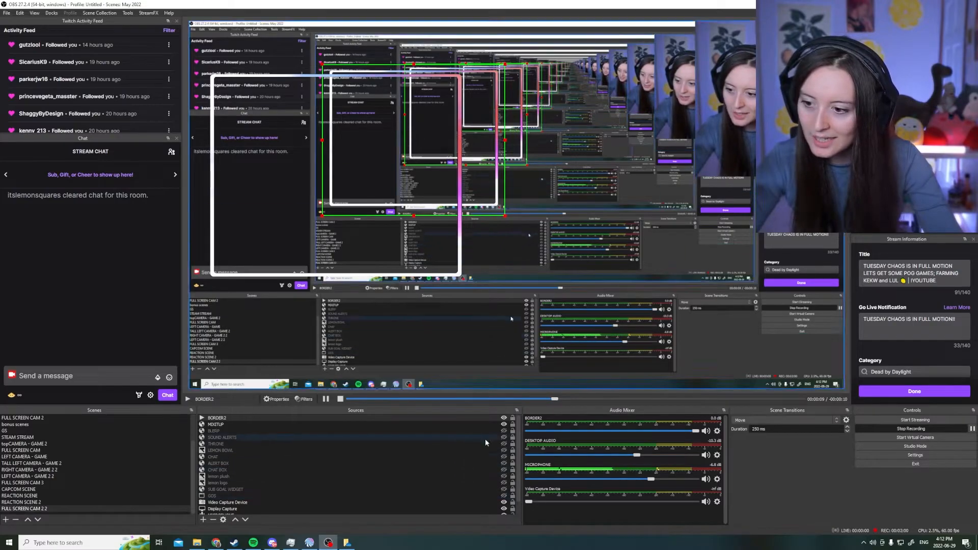
Step: Hide the Display Capture source and place the BORDER2 frame over the webcam picture
click(504, 508)
drag(414, 140, 950, 71)
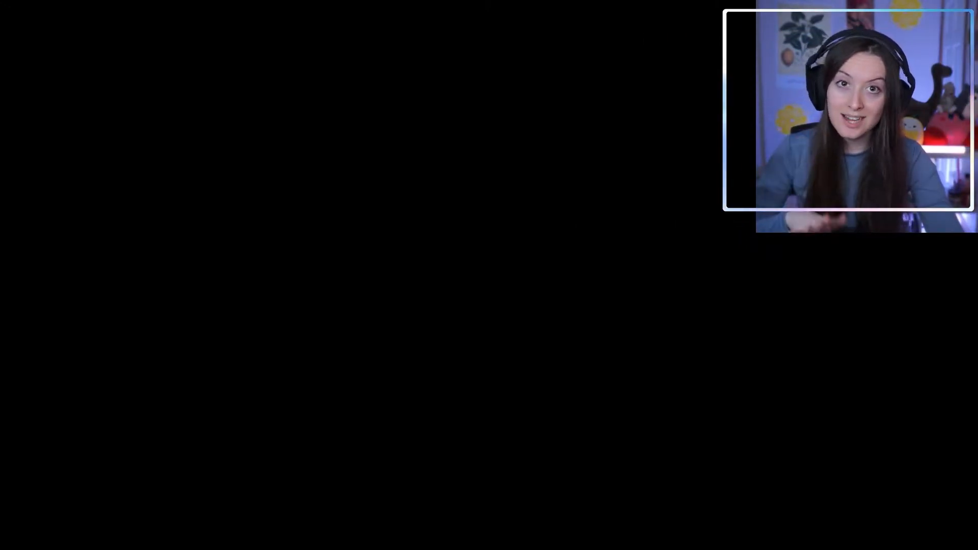
mouse_move(950, 71)
mouse_down()
mouse_move(952, 81)
mouse_move(952, 72)
mouse_up()
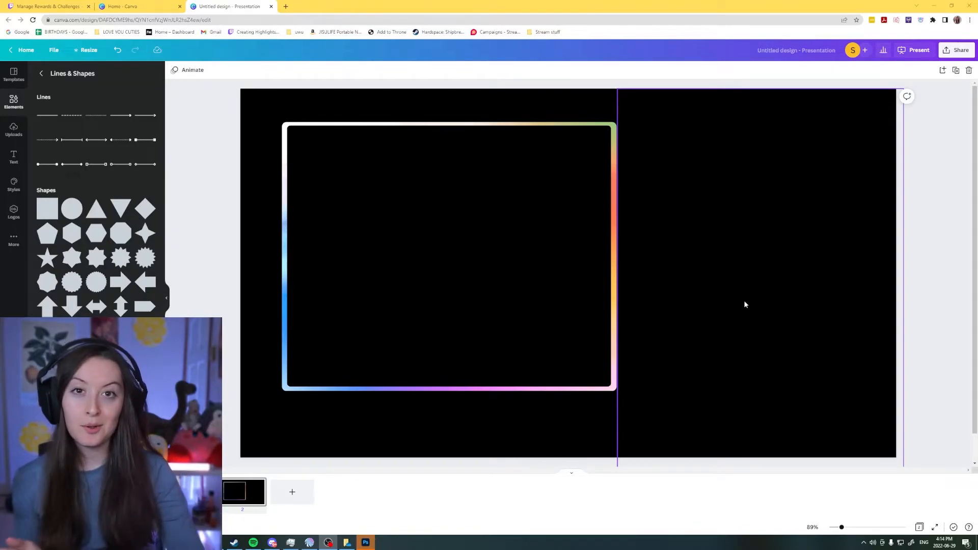
Step: Switch to the Canva design, delete the gradient video behind the frame, and restore the black shape beside the frame to its place
drag(749, 301, 835, 268)
click(650, 298)
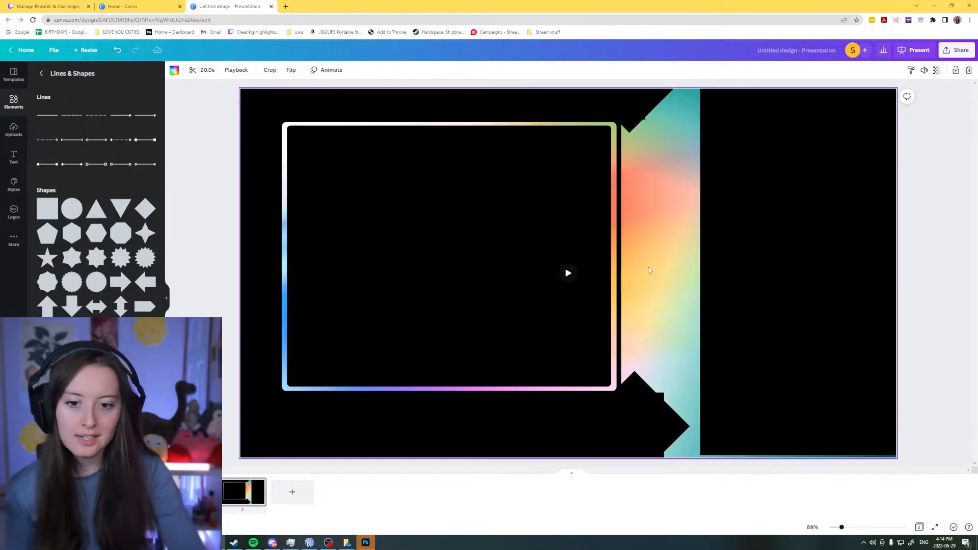
click(736, 283)
drag(824, 280, 741, 280)
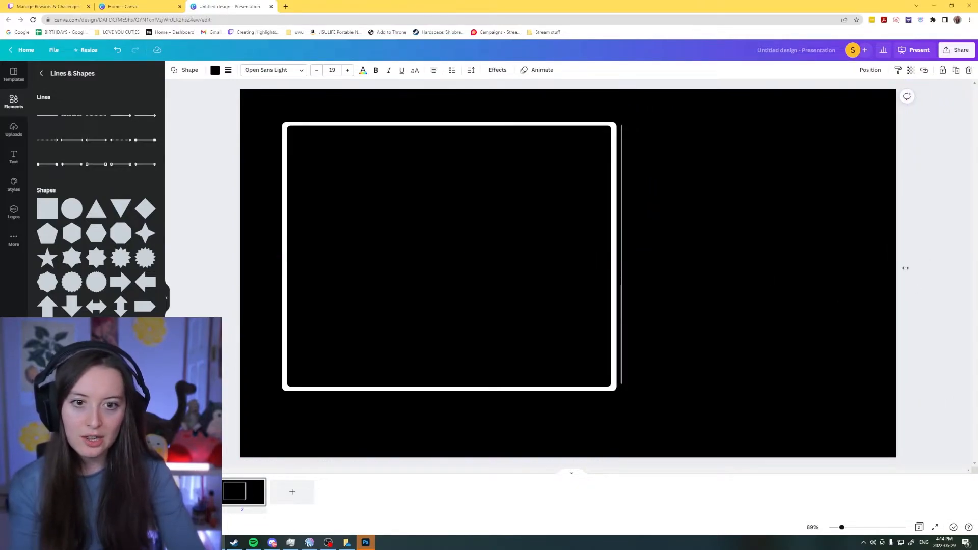
click(901, 248)
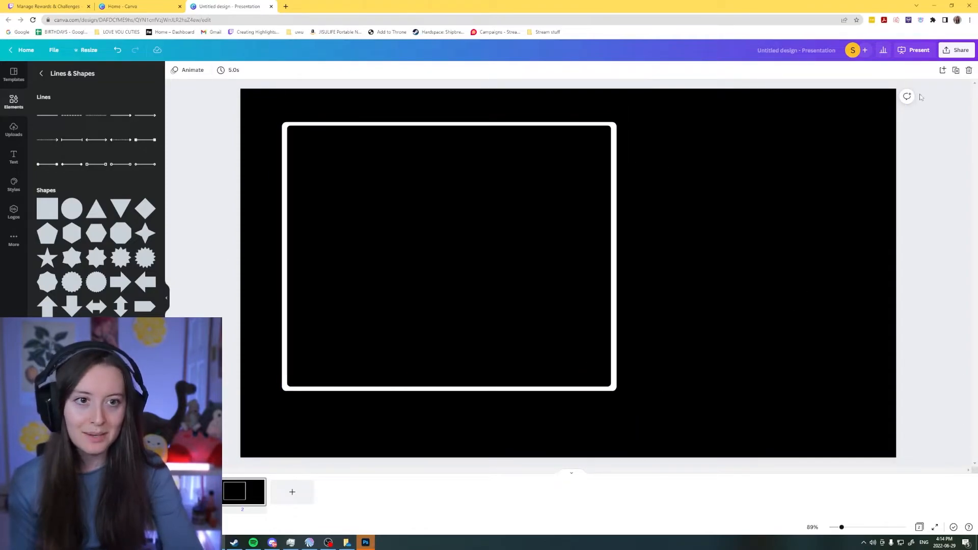
Step: Download page 2 as a PNG with a transparent background
click(954, 53)
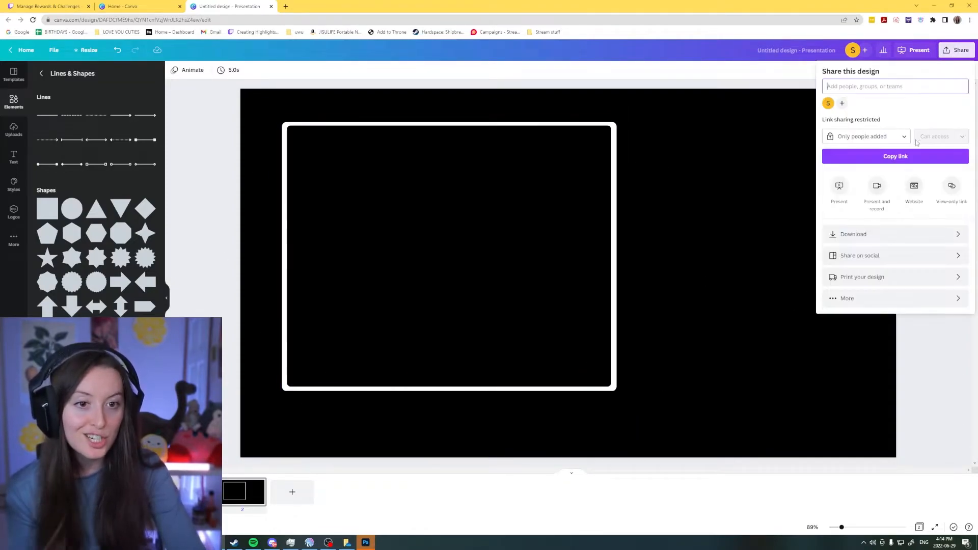
click(889, 234)
click(892, 149)
click(881, 195)
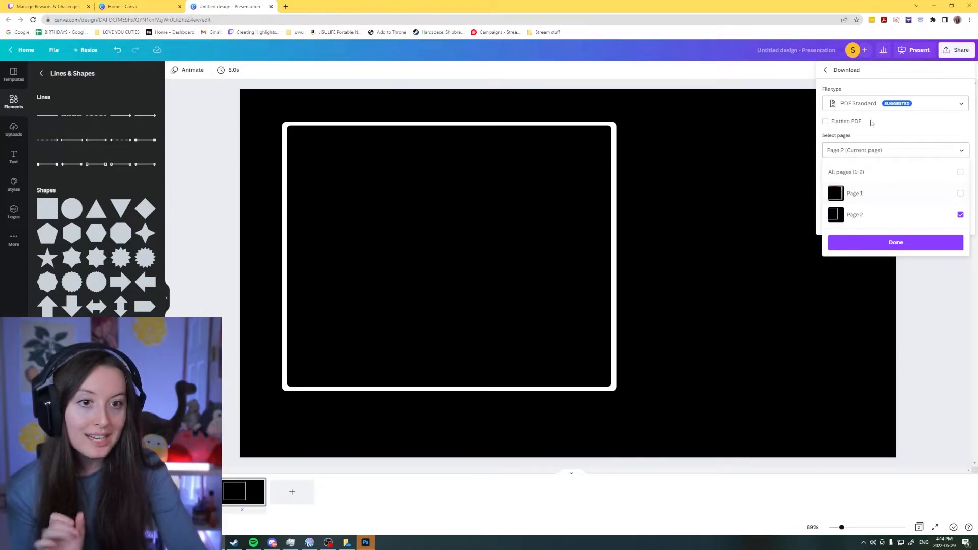
click(872, 125)
click(867, 104)
click(863, 78)
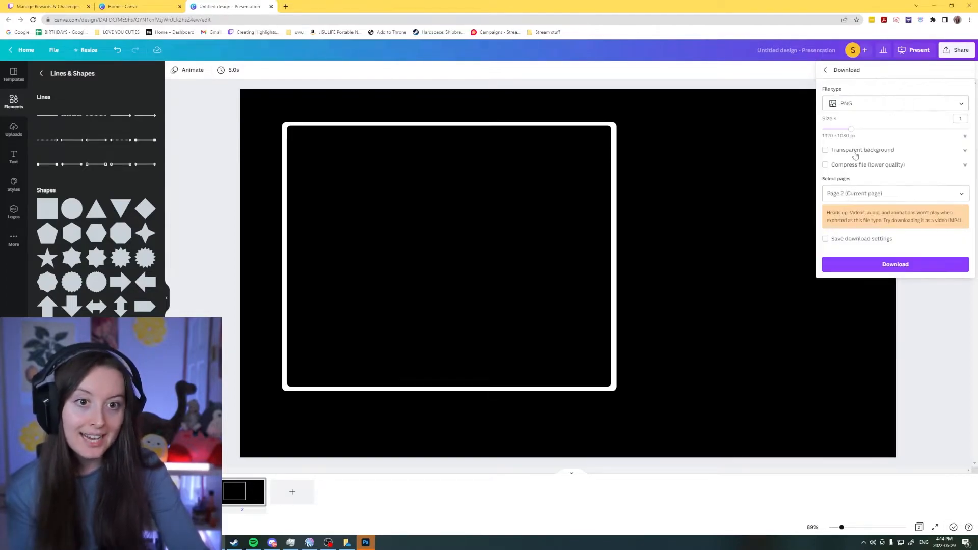
click(842, 151)
click(872, 264)
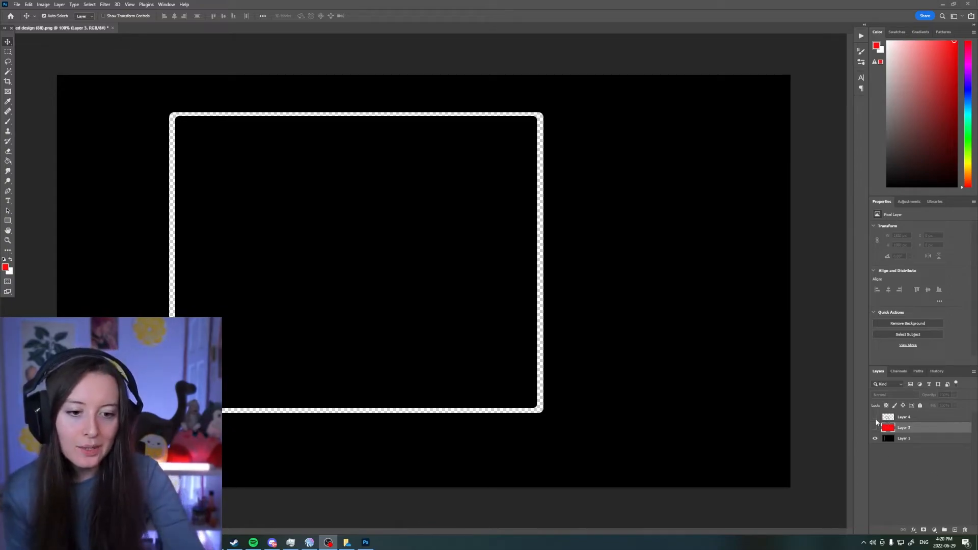
Step: In Photoshop, show Layer 4 and the red Layer 3, and make Layer 4 the active layer
click(876, 417)
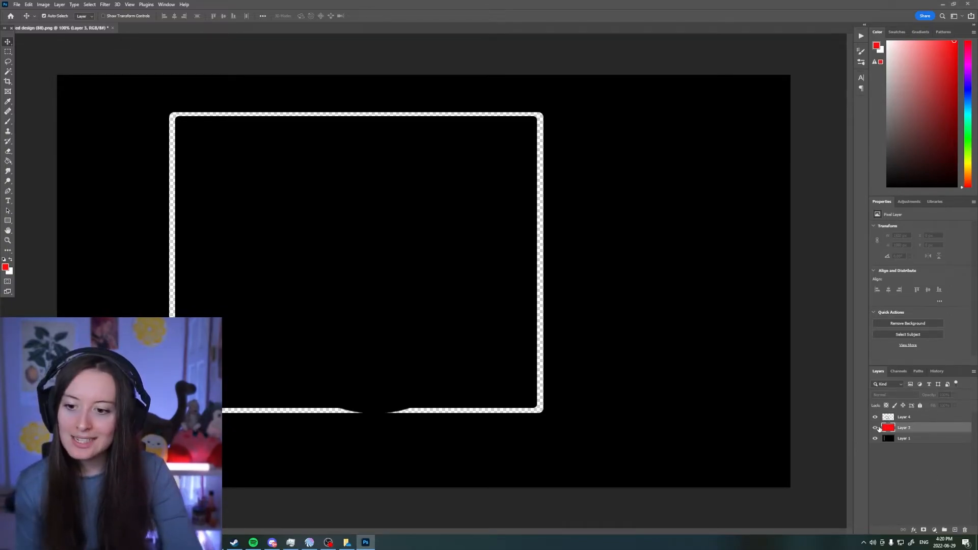
click(876, 428)
click(920, 419)
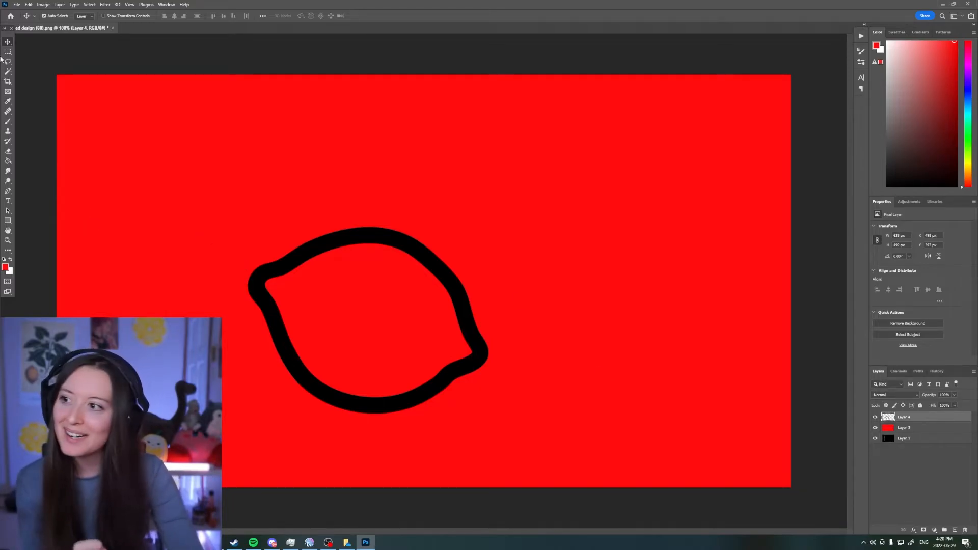
Step: Select the black lemon outline with the Magic Wand, fill it with orange #ffba4e, and deselect it
click(7, 71)
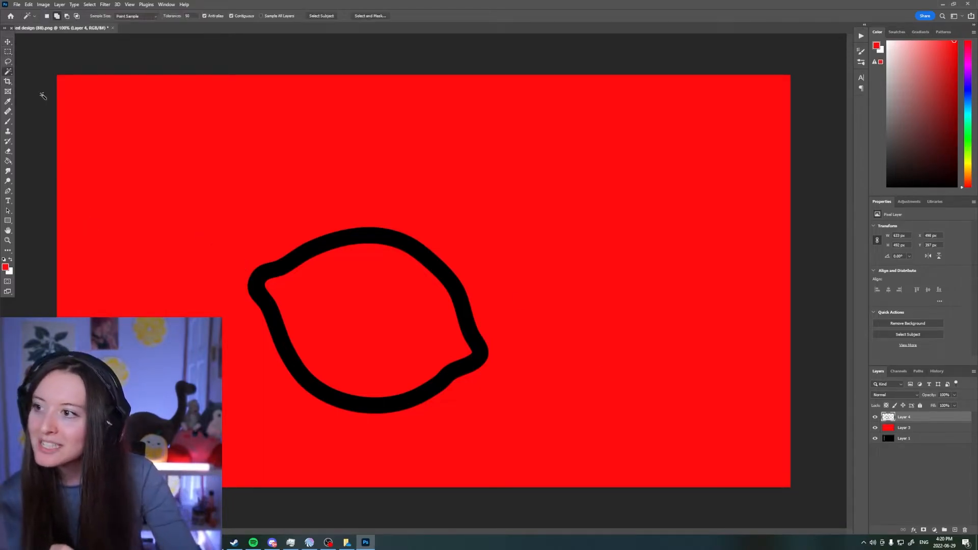
click(364, 235)
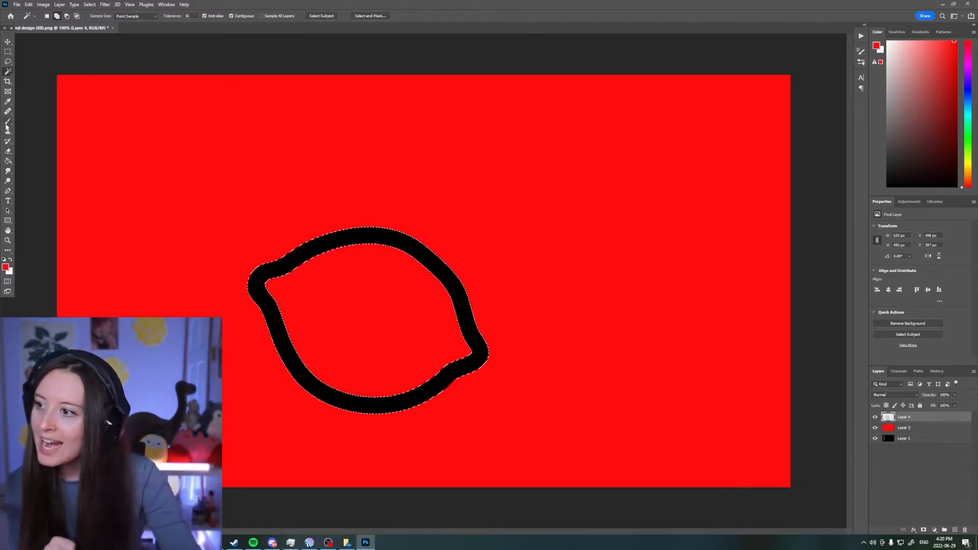
key(i)
click(5, 267)
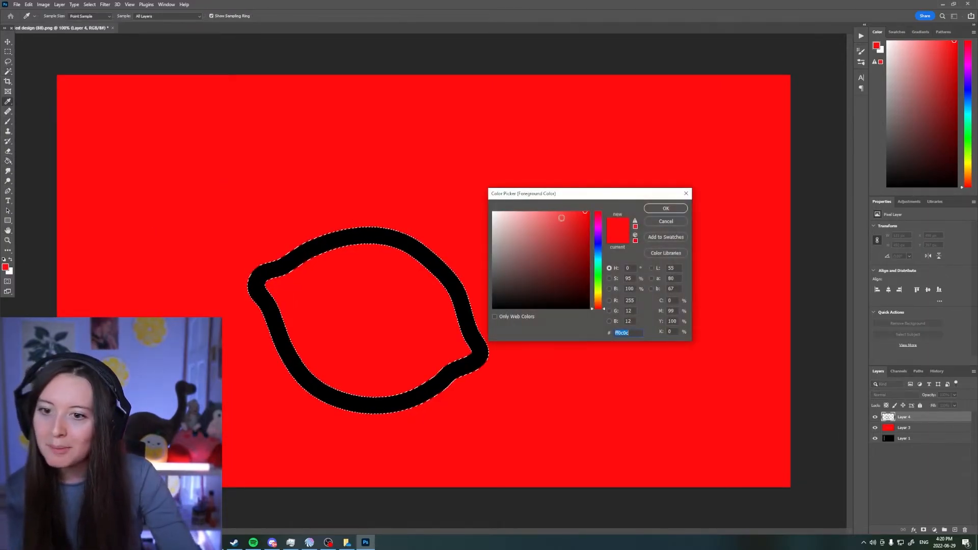
drag(592, 279, 601, 302)
click(562, 221)
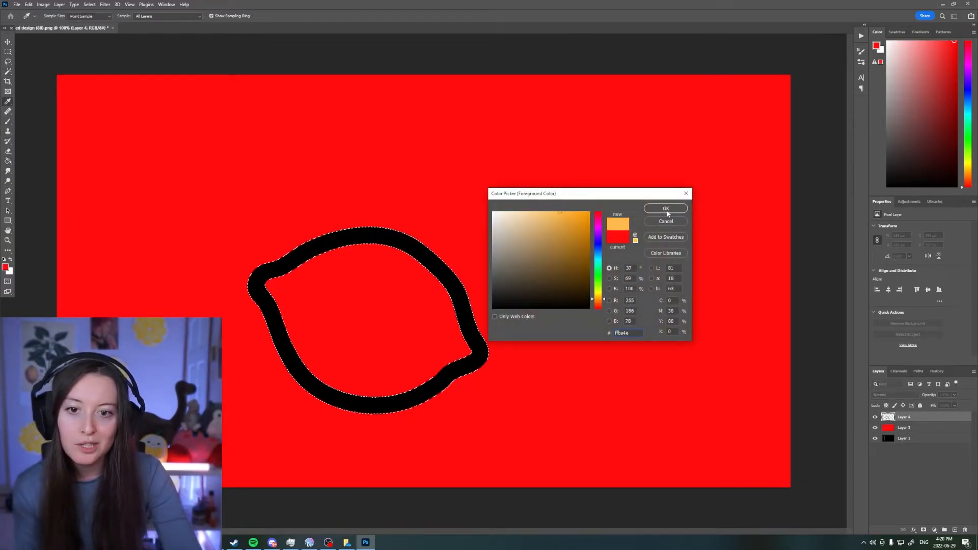
click(666, 209)
key(g)
click(416, 250)
click(105, 4)
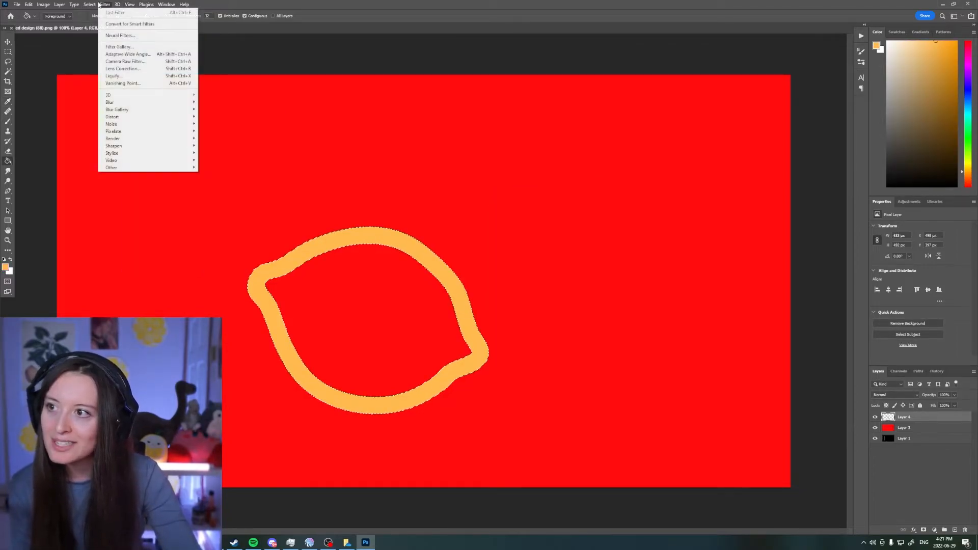
click(100, 20)
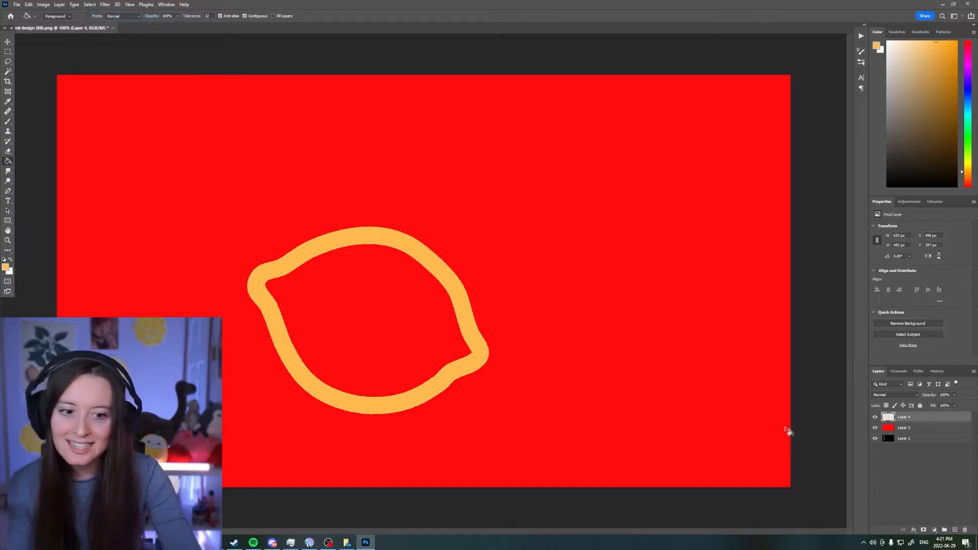
Step: Delete the red Layer 3
click(914, 433)
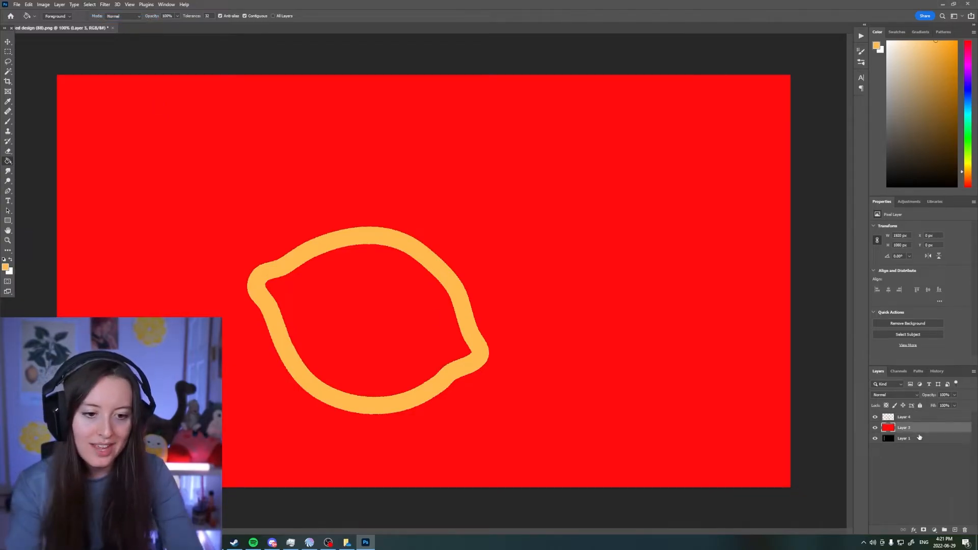
key(Delete)
key(v)
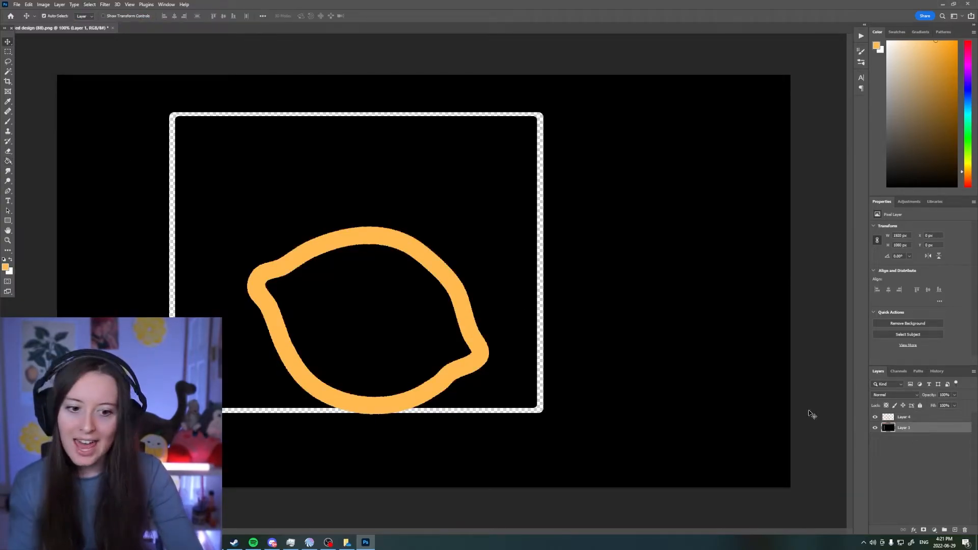
Step: Free Transform the lemon outline on Layer 4: scale it to about 31%, rotate it clockwise, and place it over the frame's lower-left corner
click(903, 419)
key(ctrl+t)
drag(398, 294, 259, 337)
drag(352, 270, 173, 404)
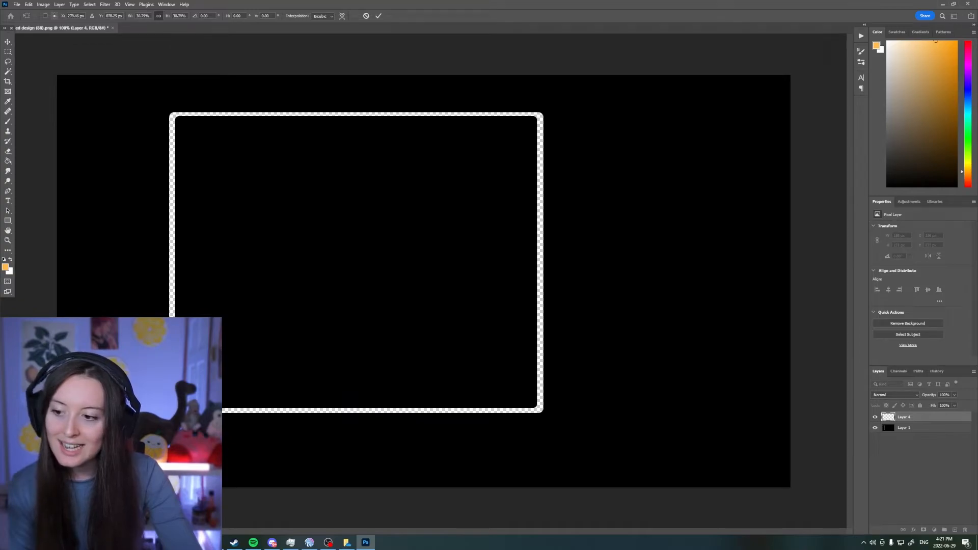
drag(227, 343, 225, 376)
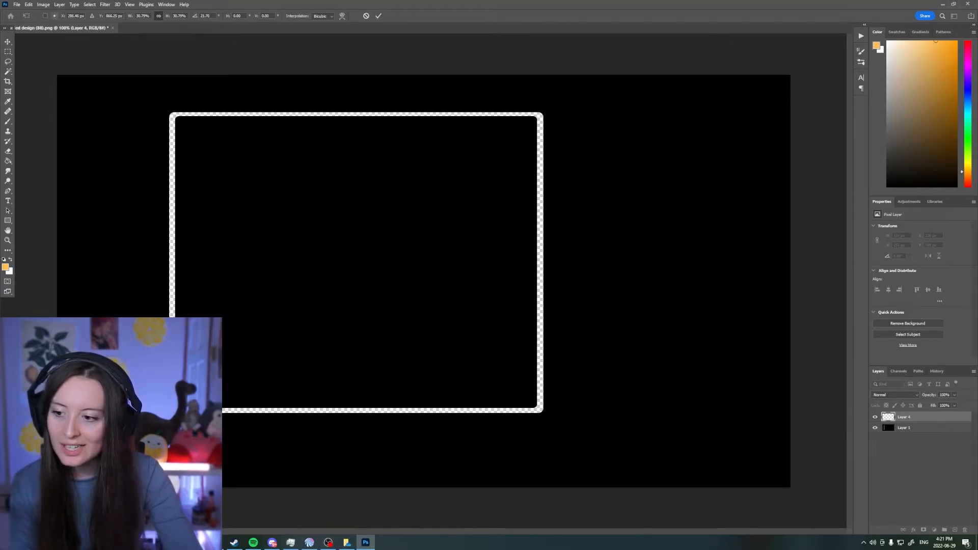
click(378, 16)
Step: Select the orange lemon outline on Layer 4 with the Magic Wand and enable Sample All Layers
key(ctrl+plus)
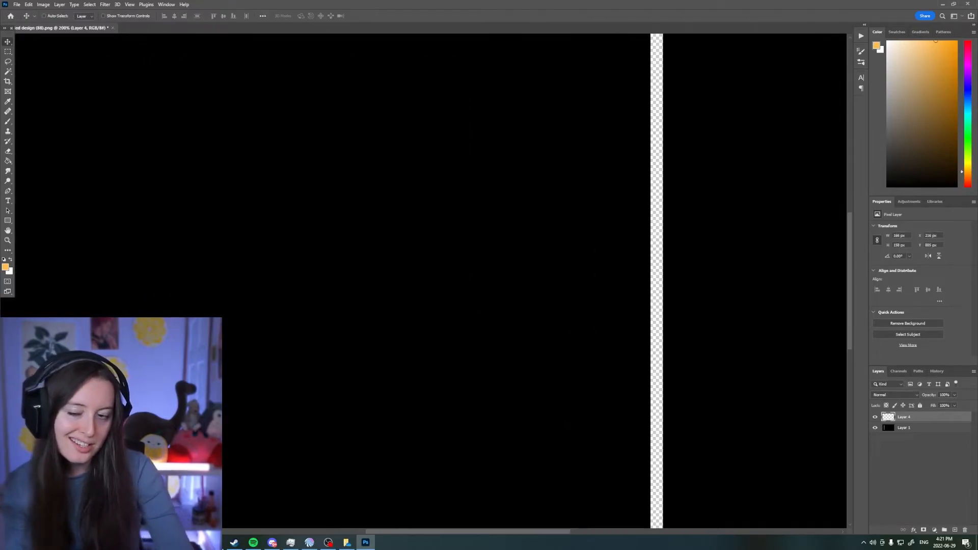
scroll(548, 429, down, 3)
drag(518, 534, 418, 519)
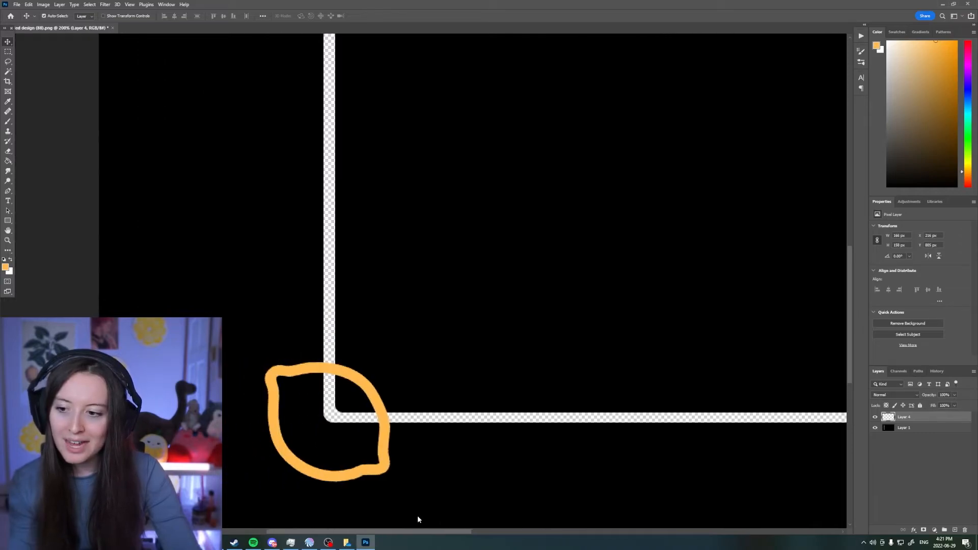
click(8, 72)
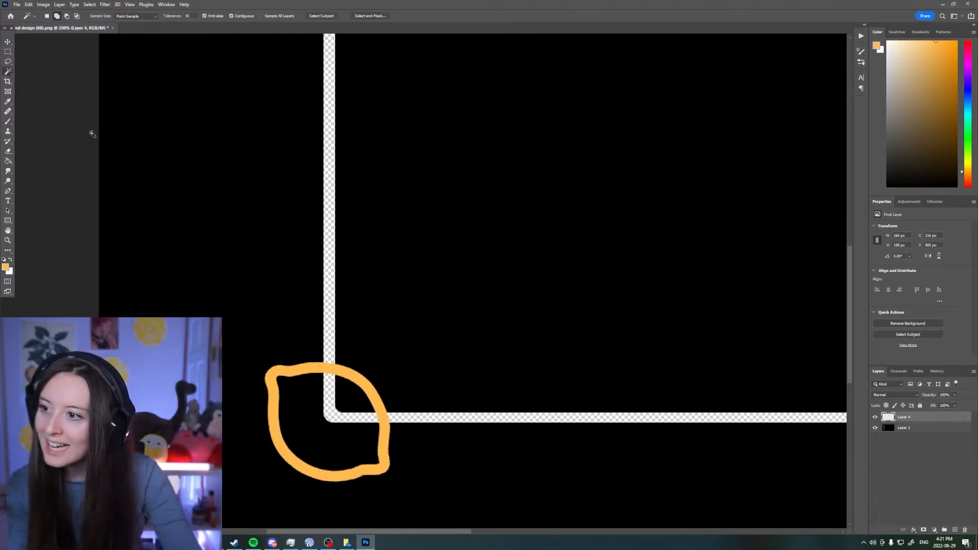
click(340, 375)
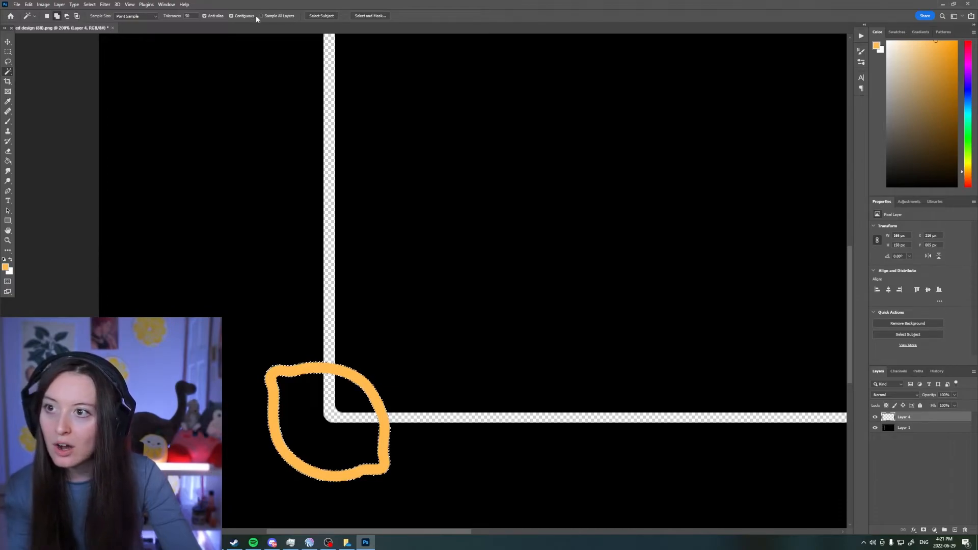
click(90, 4)
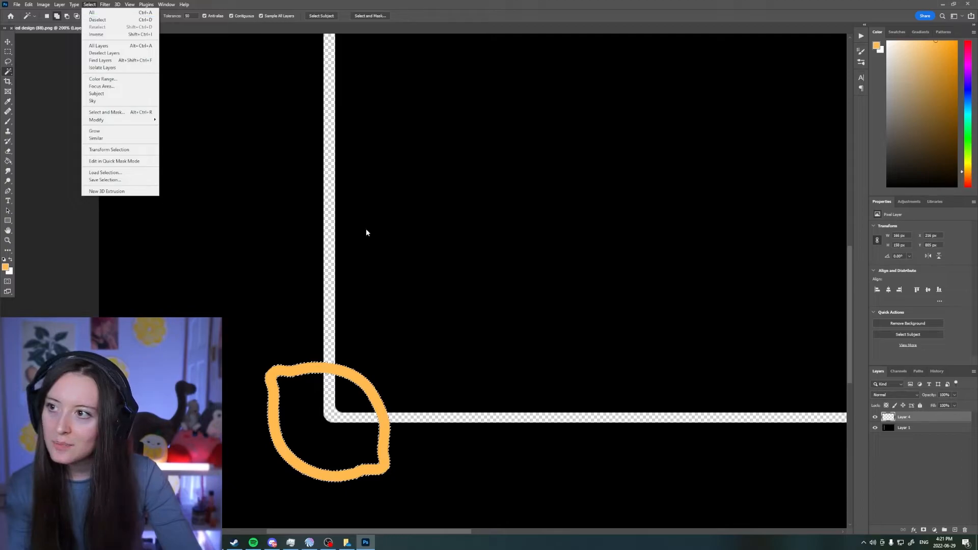
Step: Delete the selected lemon outline area from the black Layer 1 and hide Layer 4
click(907, 428)
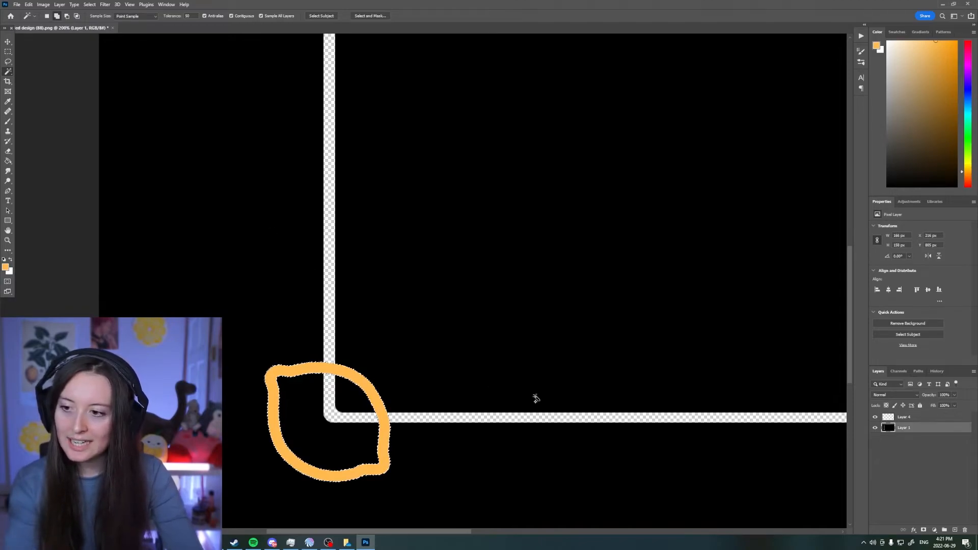
click(6, 43)
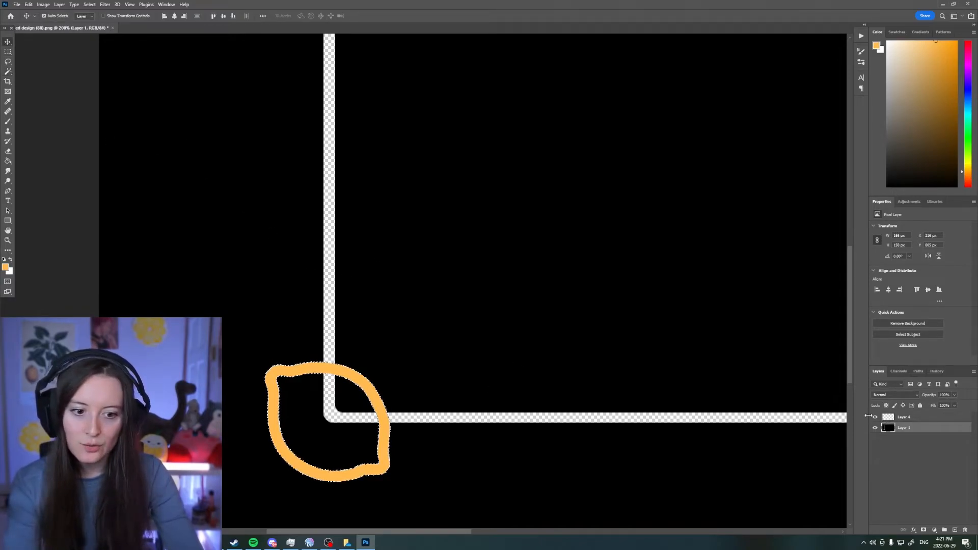
click(876, 417)
key(ctrl+minus)
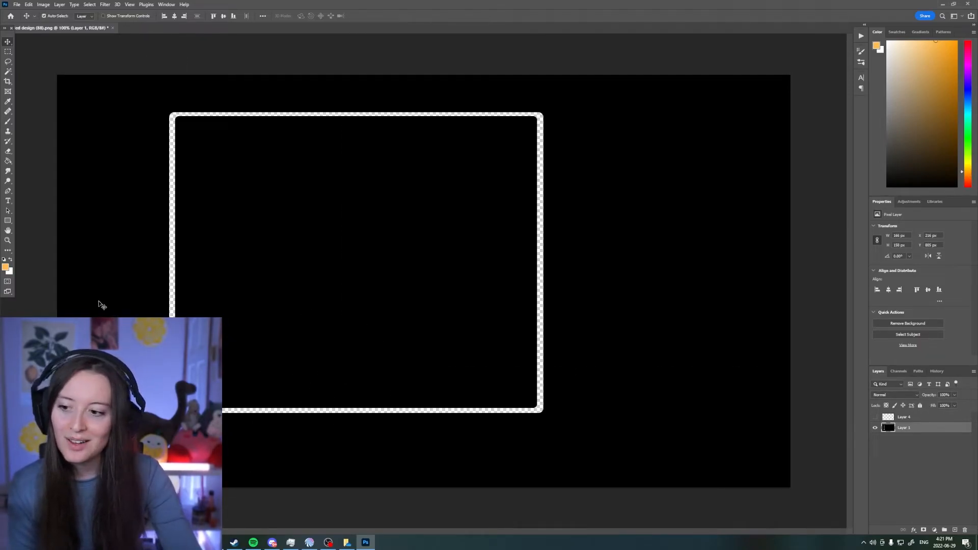
Step: Draw a rectangle shape of about 112 × 113 px inside the frame's lower-left corner, covering the inner part of the lemon cut-out
key(ctrl+plus)
key(ctrl+plus)
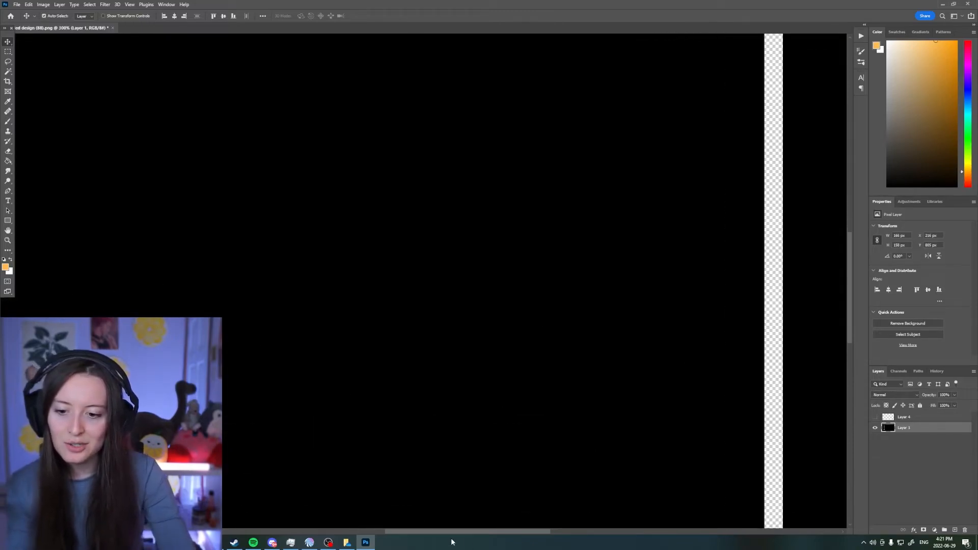
drag(467, 532, 352, 525)
scroll(413, 412, down, 3)
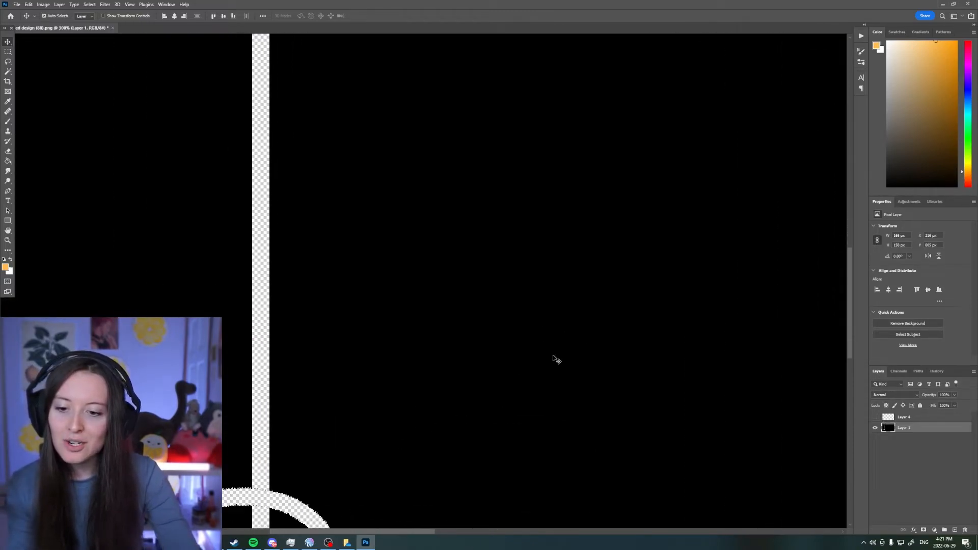
scroll(637, 372, down, 3)
scroll(584, 383, down, 1)
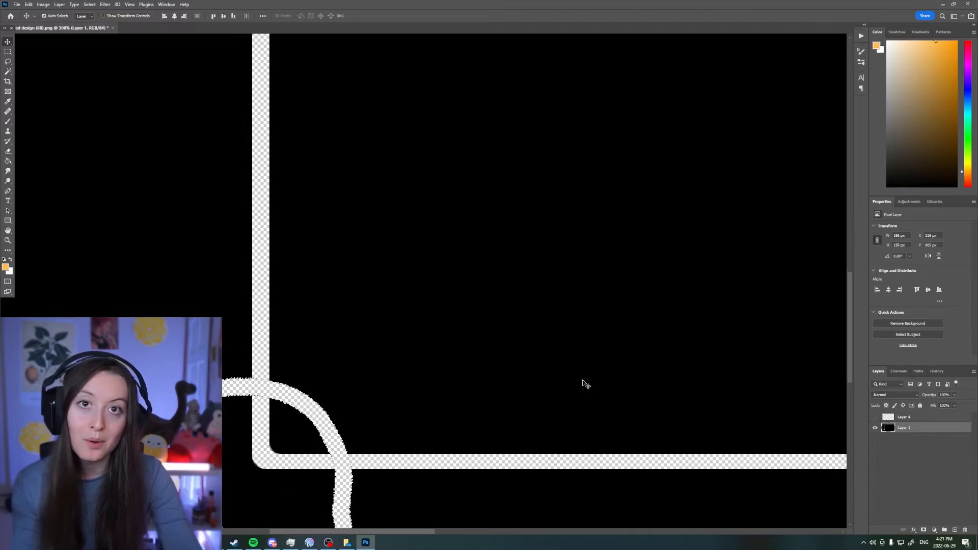
scroll(583, 384, down, 3)
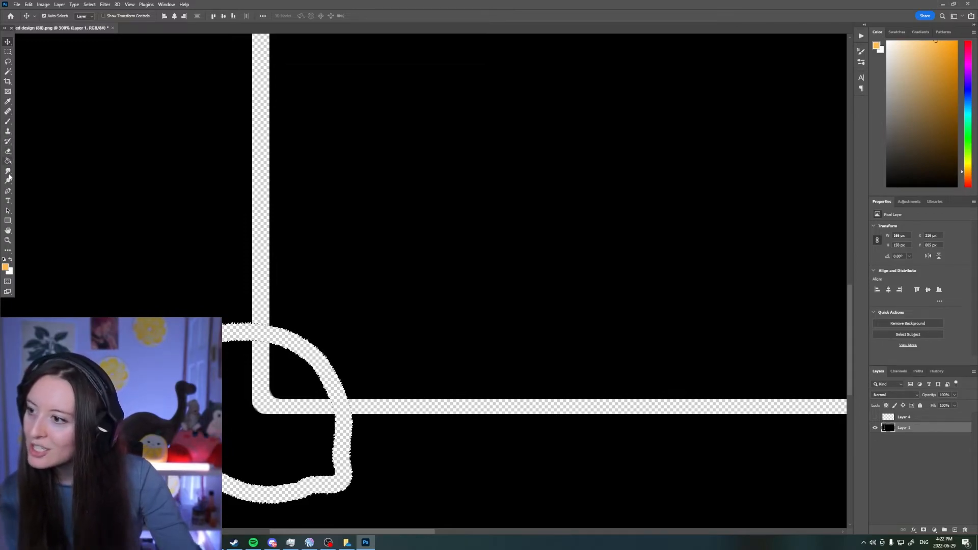
click(8, 220)
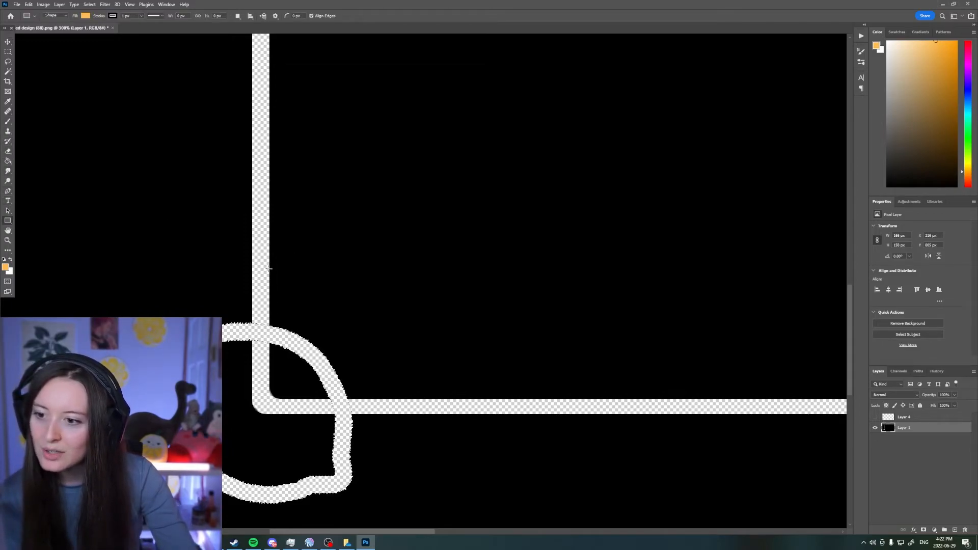
drag(270, 269, 397, 397)
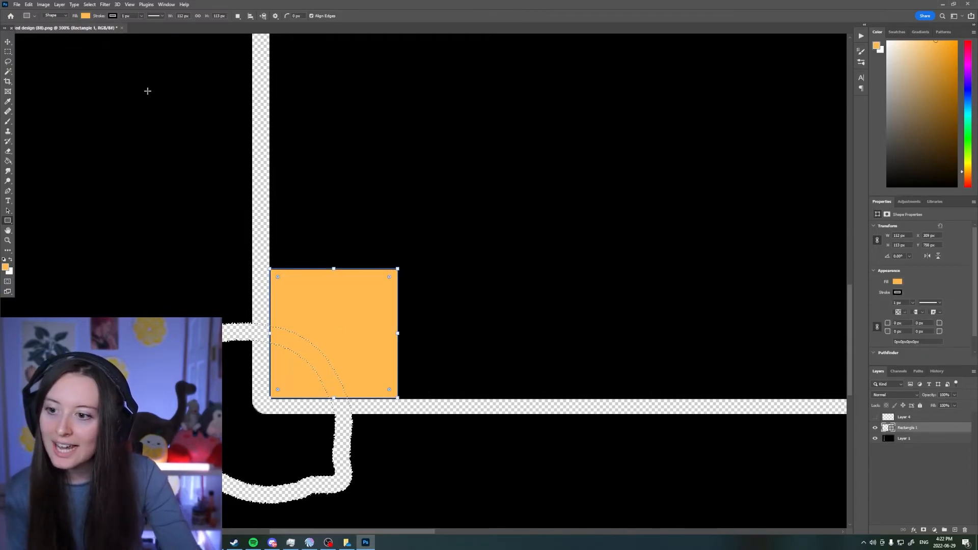
Step: Deselect the lemon selection and set the corner rectangle's fill to black
click(117, 5)
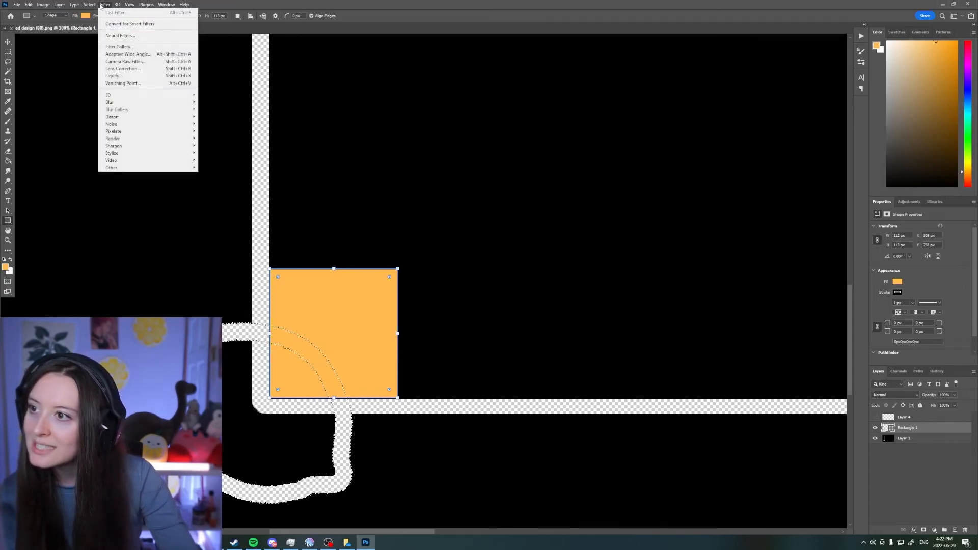
click(98, 20)
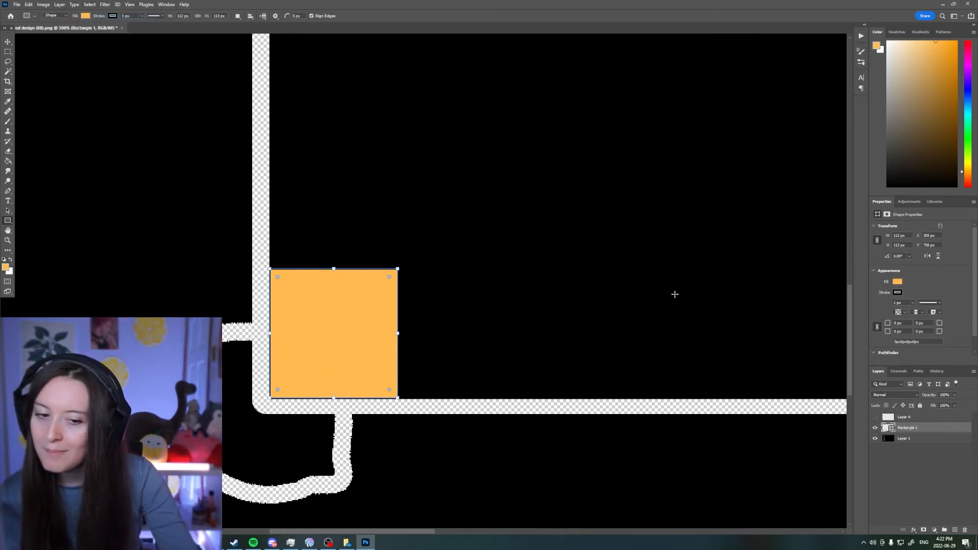
click(917, 438)
click(912, 429)
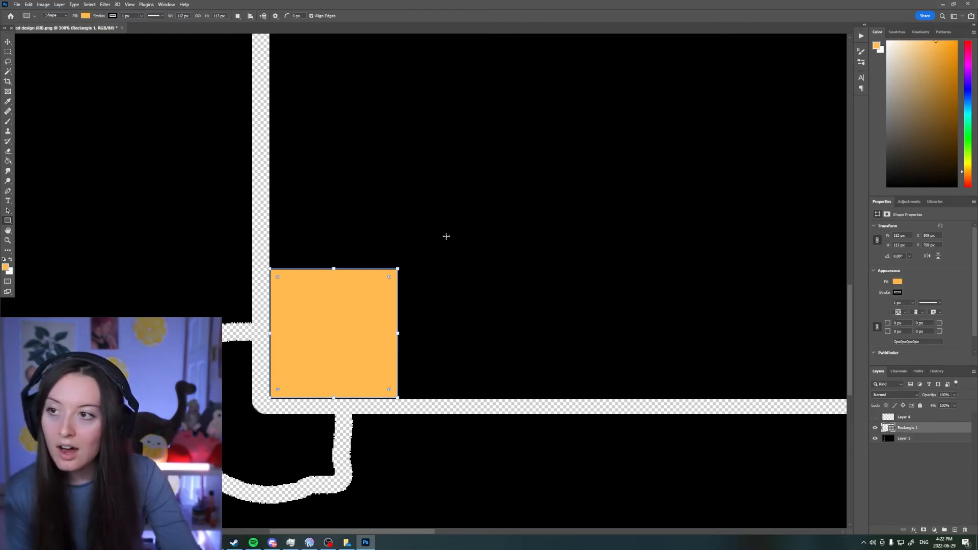
click(85, 16)
click(37, 56)
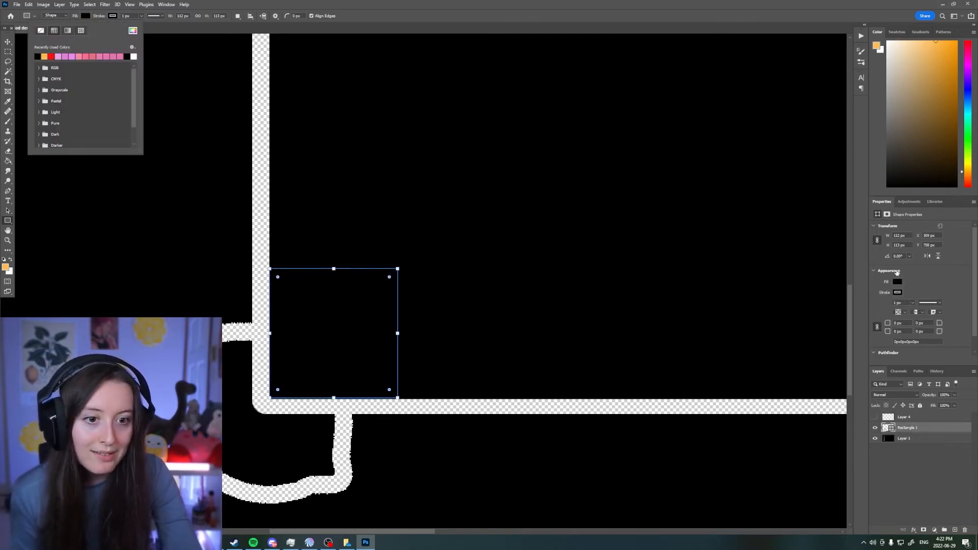
Step: Create a second black 112 × 113 px rectangle, move it over the frame's inner lower-left corner, and deselect the layers
click(879, 288)
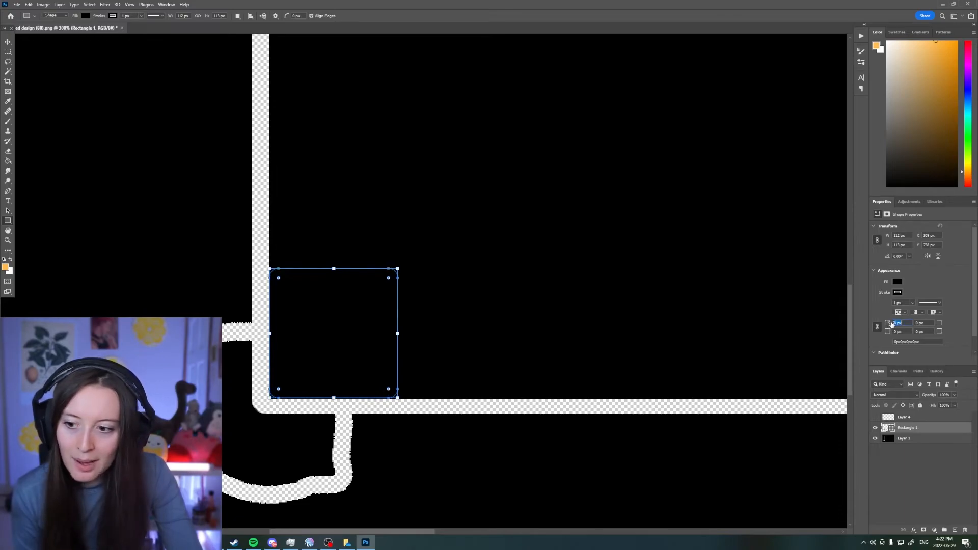
click(533, 308)
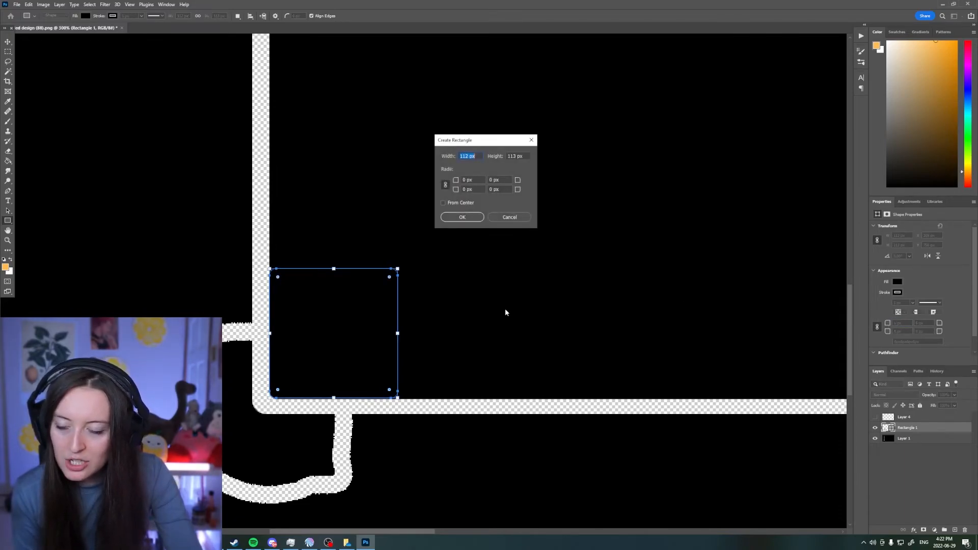
click(462, 217)
click(6, 43)
drag(575, 382, 317, 334)
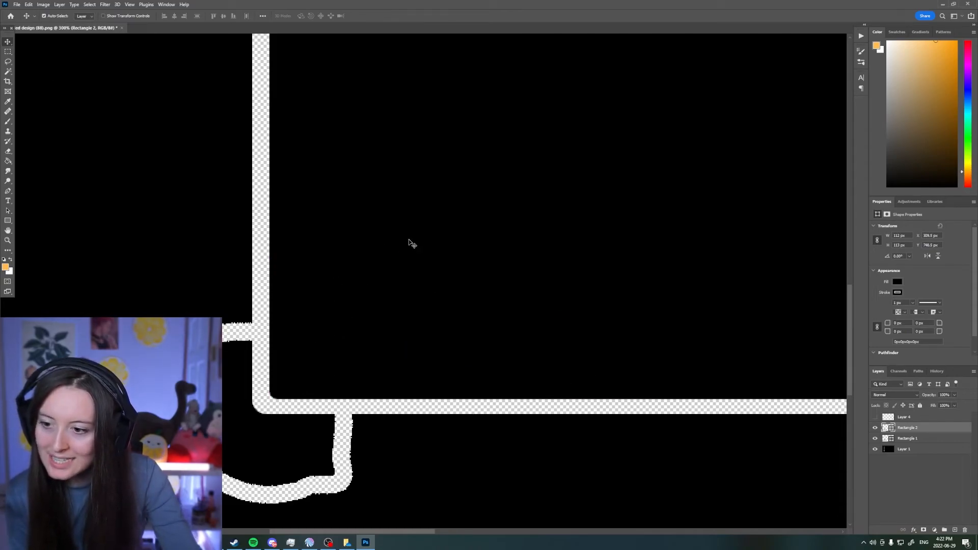
key(ctrl+minus)
key(ctrl+minus)
key(ctrl+minus)
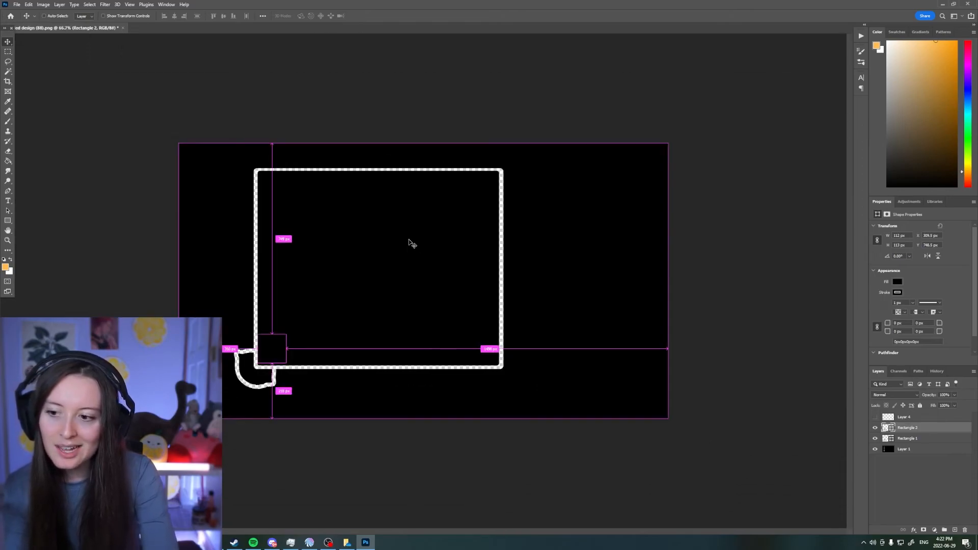
ctrl+click(243, 342)
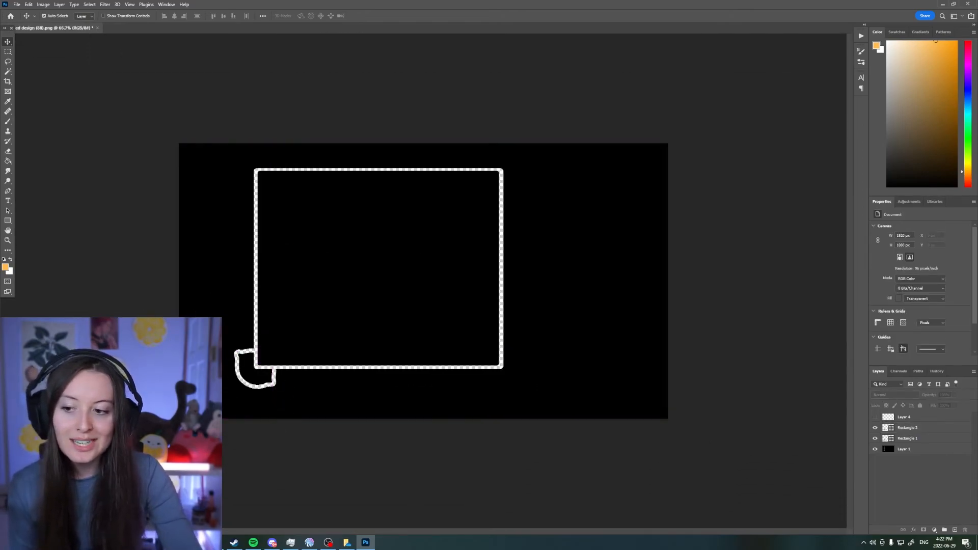